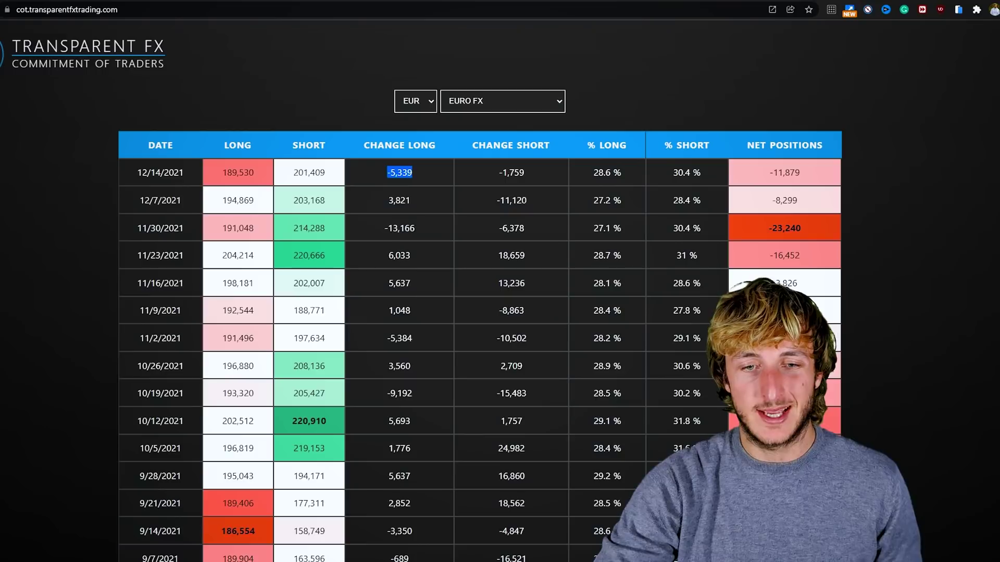
- Highlight the Transparent FX COT site title, then clear the selection
drag(168, 65, 11, 63)
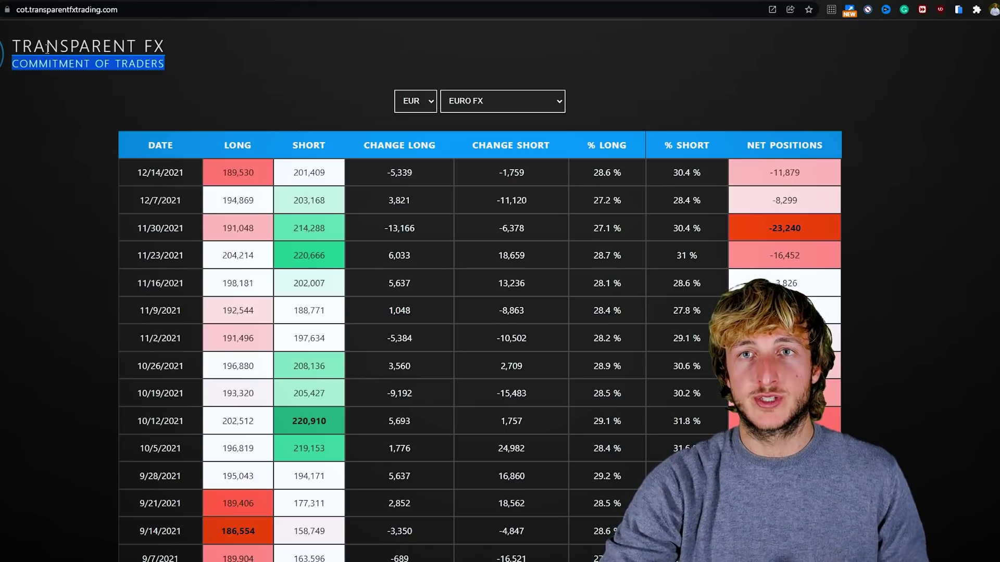
click(250, 80)
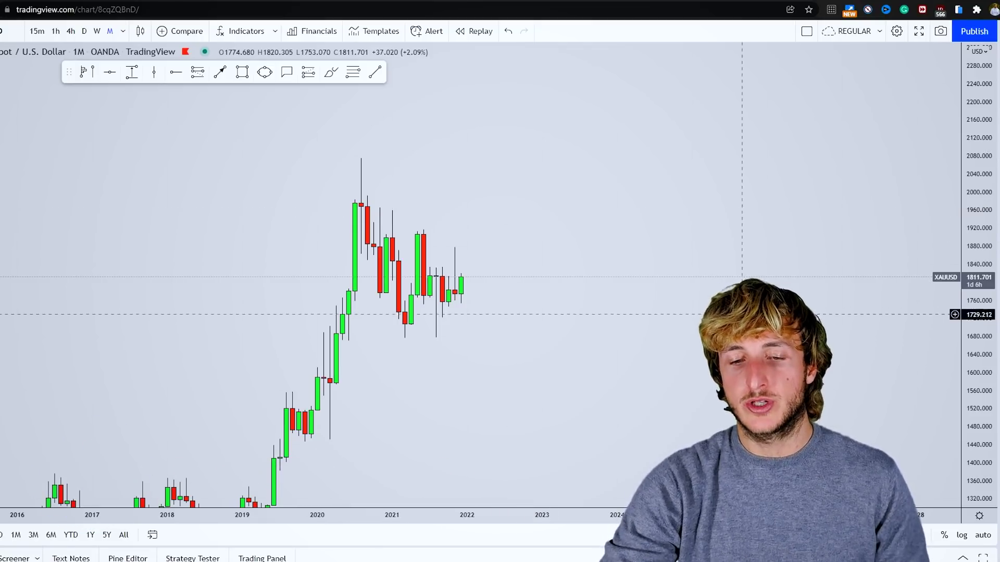
- Zoom in, pan and stretch the price scale so the monthly XAUUSD 2020 rally fills the view
click(455, 481)
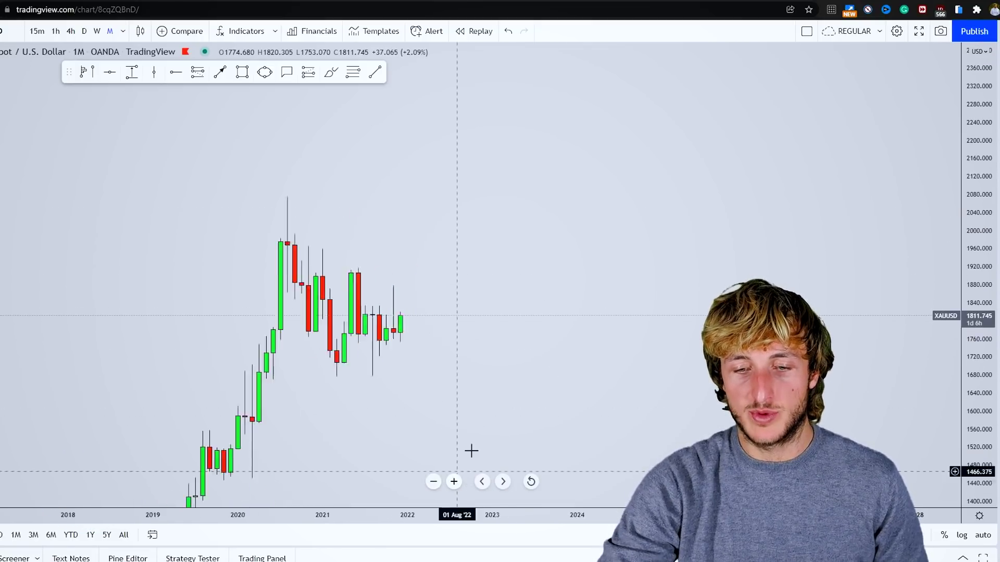
drag(477, 391, 515, 384)
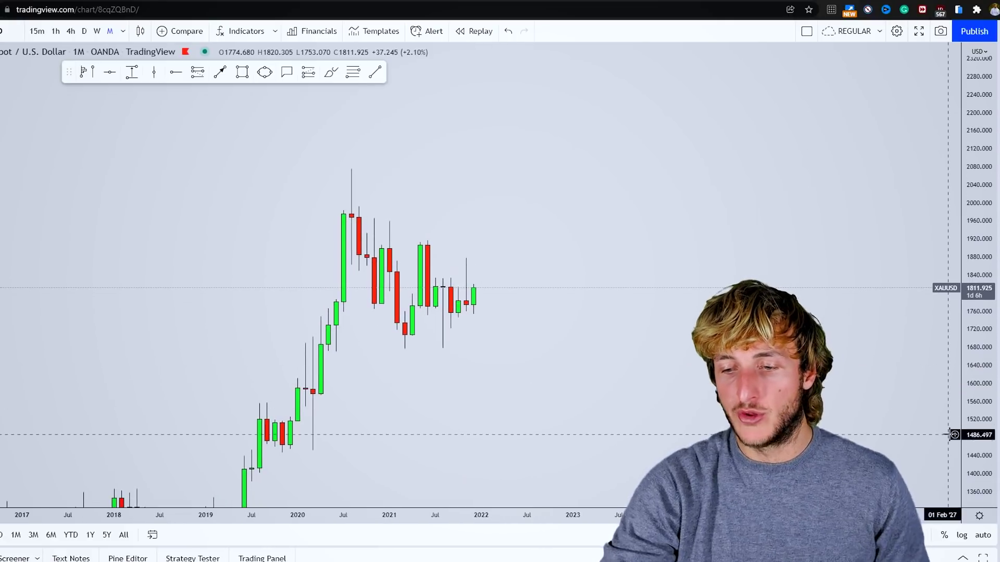
drag(979, 432, 969, 411)
drag(544, 357, 547, 326)
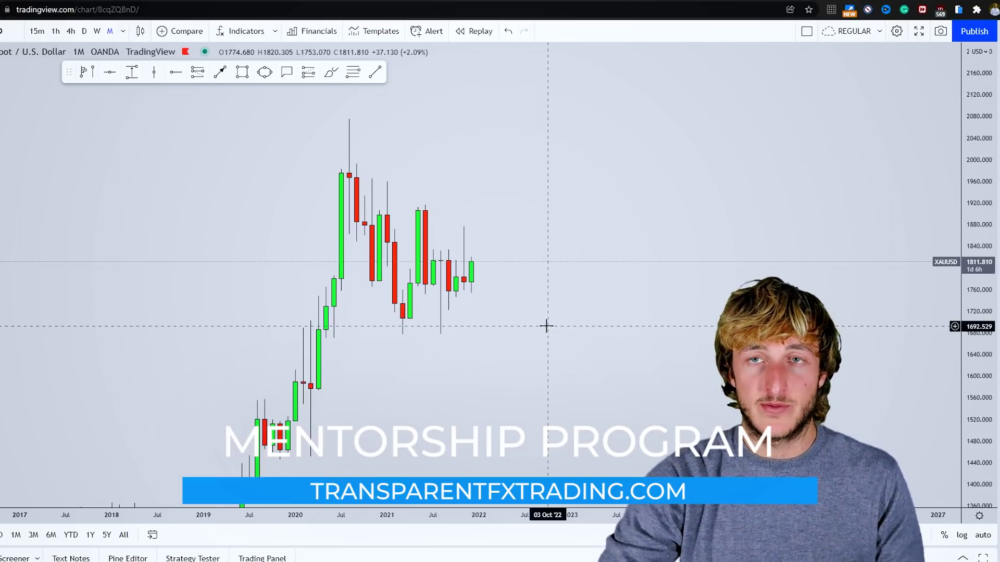
- Sketch a trial freehand line of the rally to the 2020 high, then delete it
drag(499, 346, 516, 347)
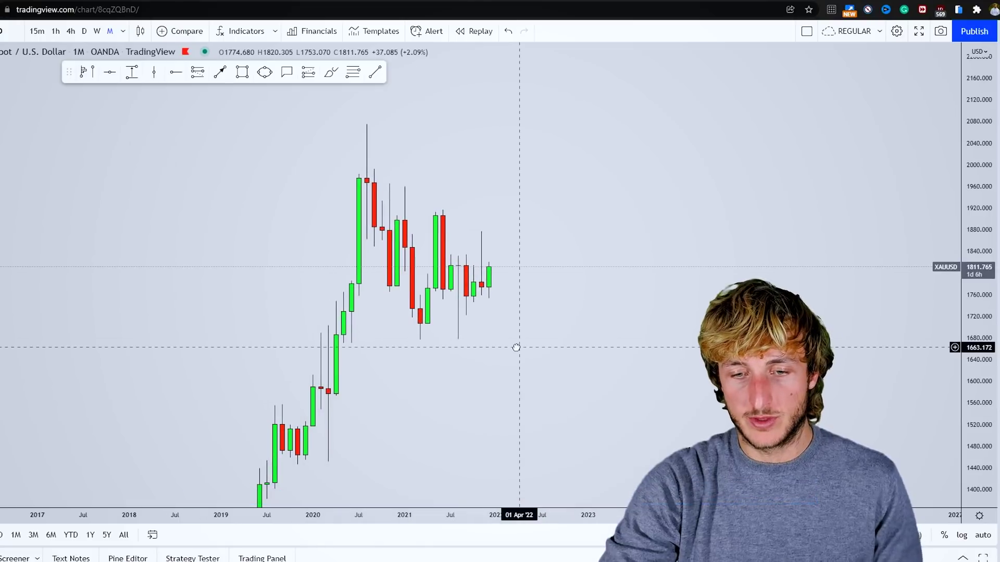
click(330, 73)
mouse_move(336, 445)
mouse_down()
mouse_move(367, 135)
mouse_move(390, 291)
mouse_move(414, 307)
mouse_move(467, 274)
mouse_move(488, 294)
mouse_up()
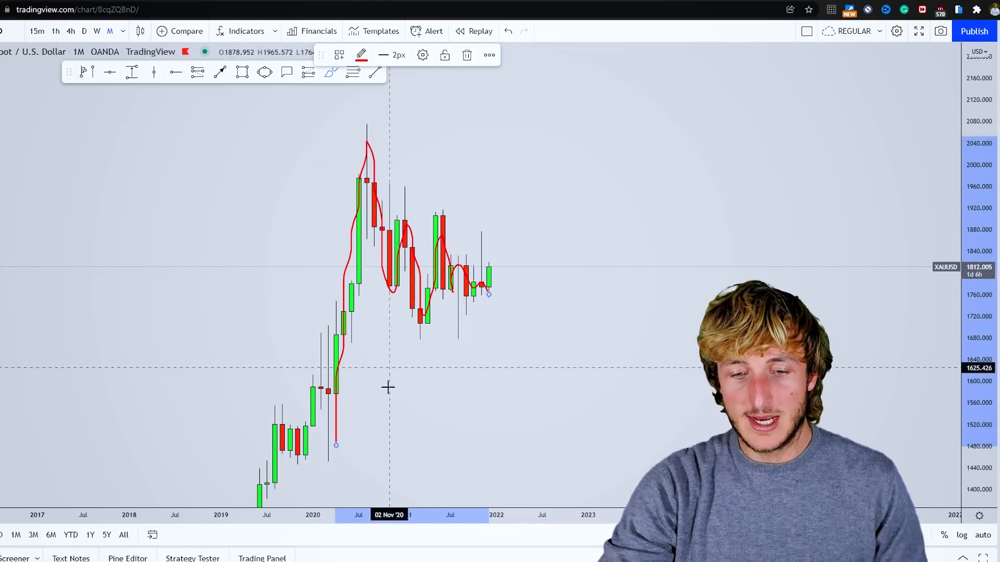
click(468, 55)
- Draw a Fib retracement from the April 2020 low to the 2020 high
click(350, 74)
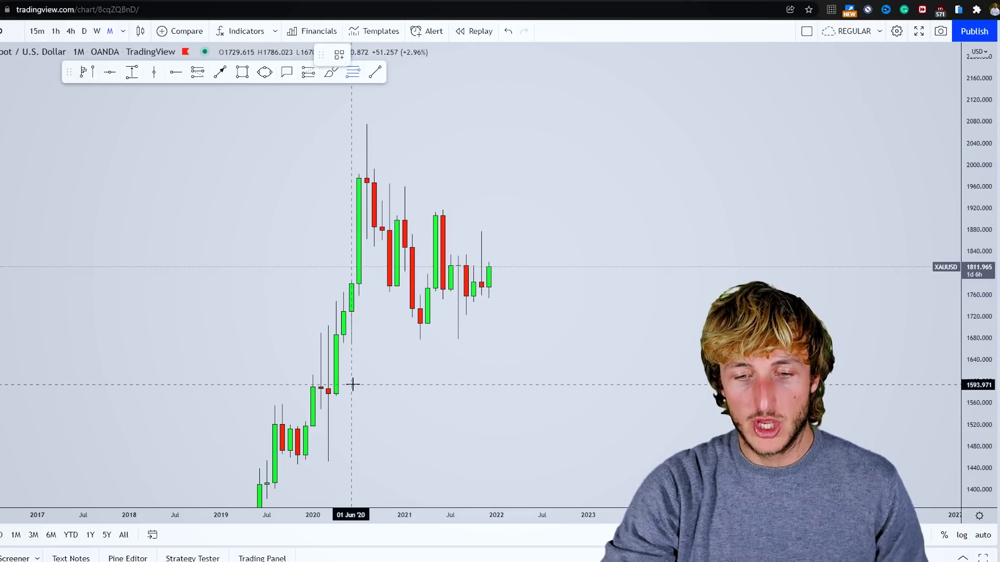
click(336, 460)
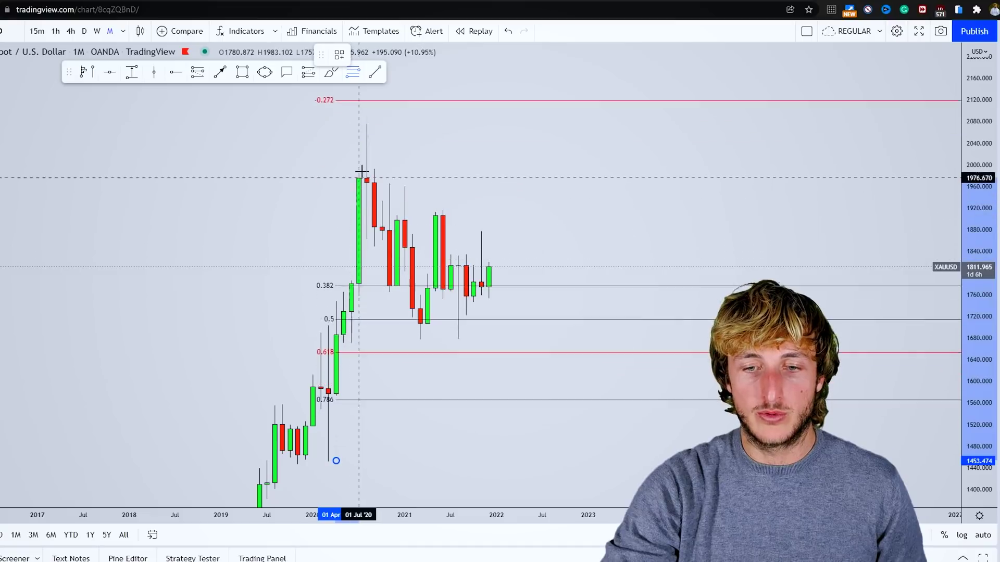
click(367, 124)
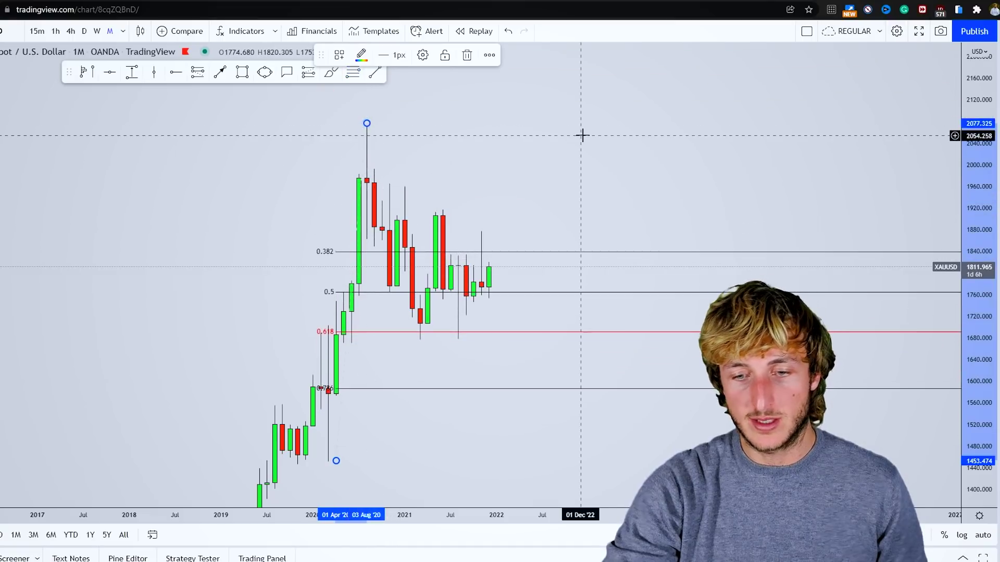
click(363, 82)
- Circle the 0.618 and 0.5 level touches, then remove the markings and the retracement
click(331, 73)
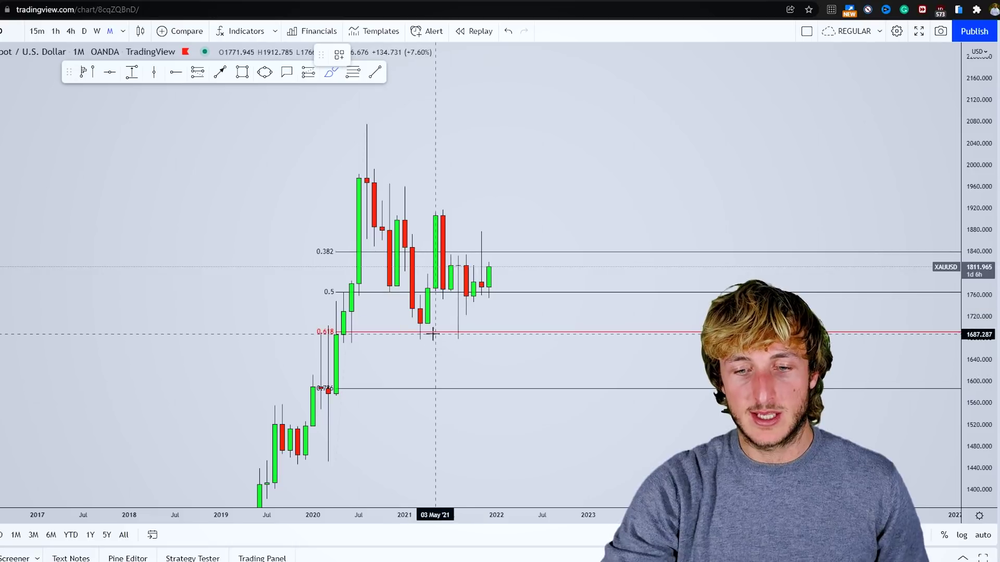
mouse_move(412, 337)
mouse_down()
mouse_move(475, 327)
mouse_move(464, 333)
mouse_up()
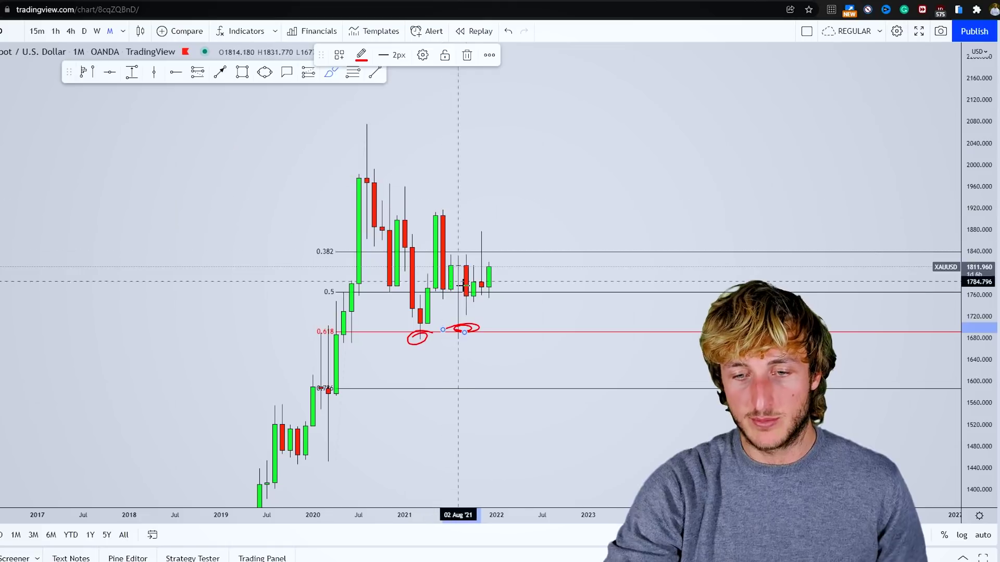
mouse_move(494, 287)
mouse_down()
mouse_move(473, 290)
mouse_move(489, 298)
mouse_move(481, 293)
mouse_up()
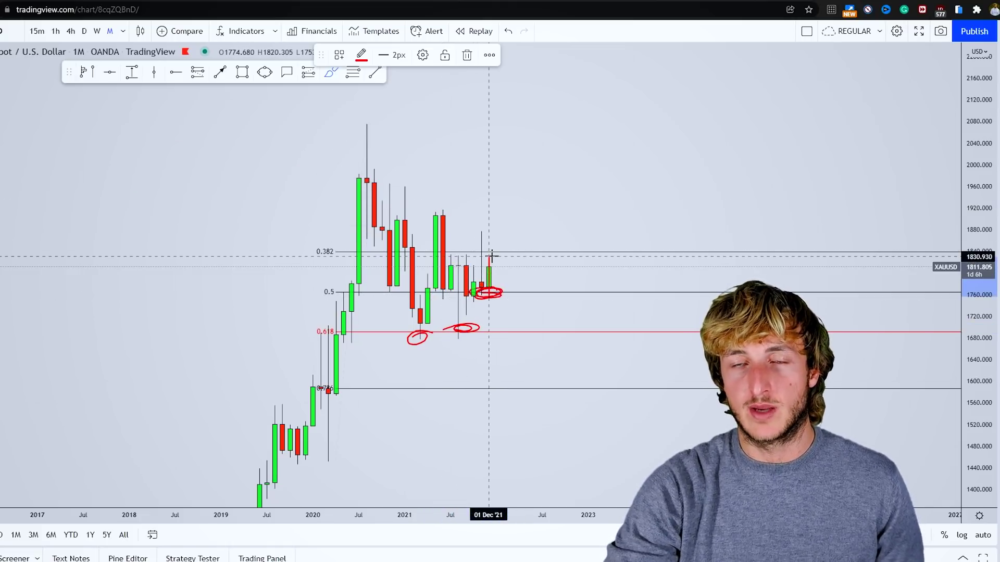
drag(489, 264, 519, 98)
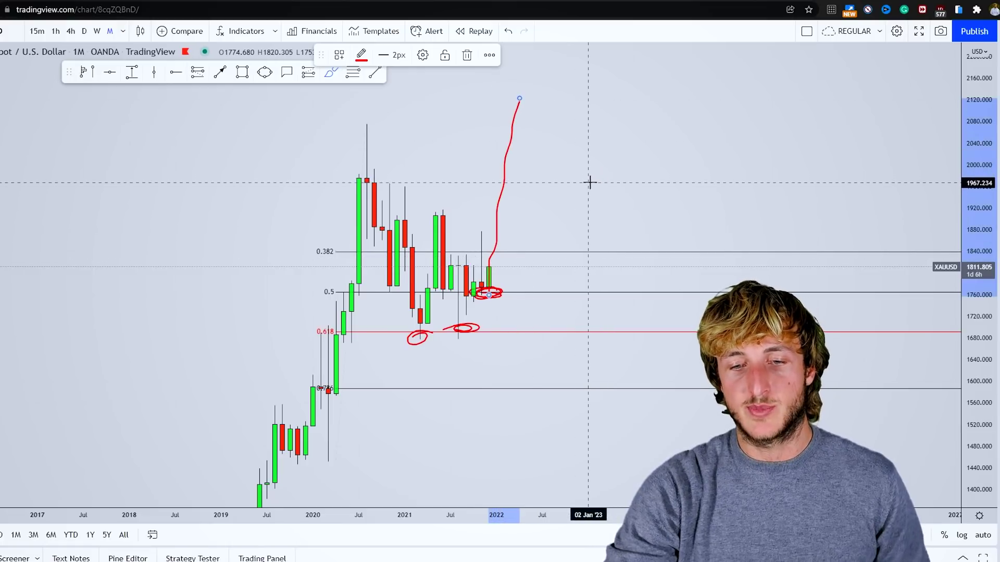
click(503, 39)
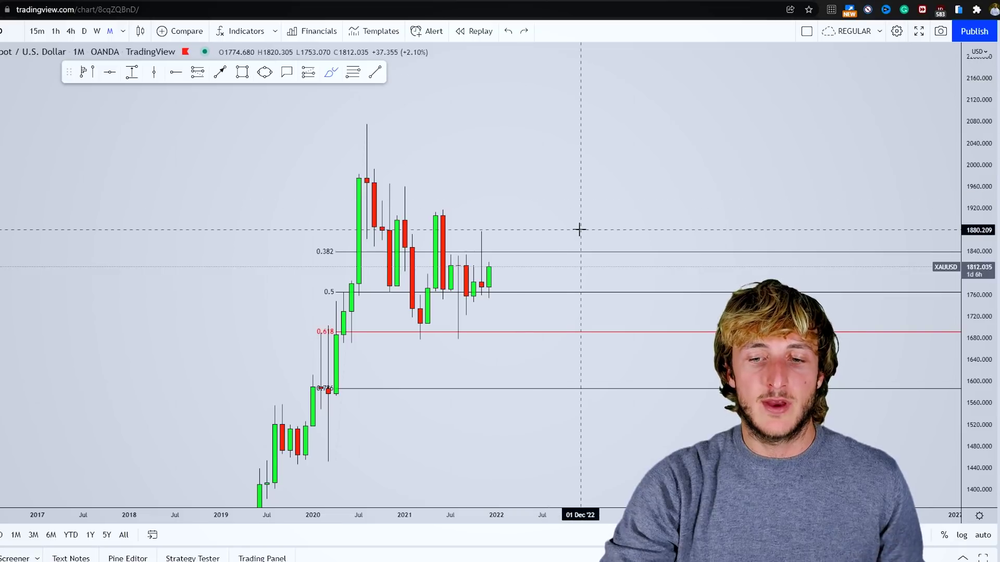
click(525, 252)
click(473, 56)
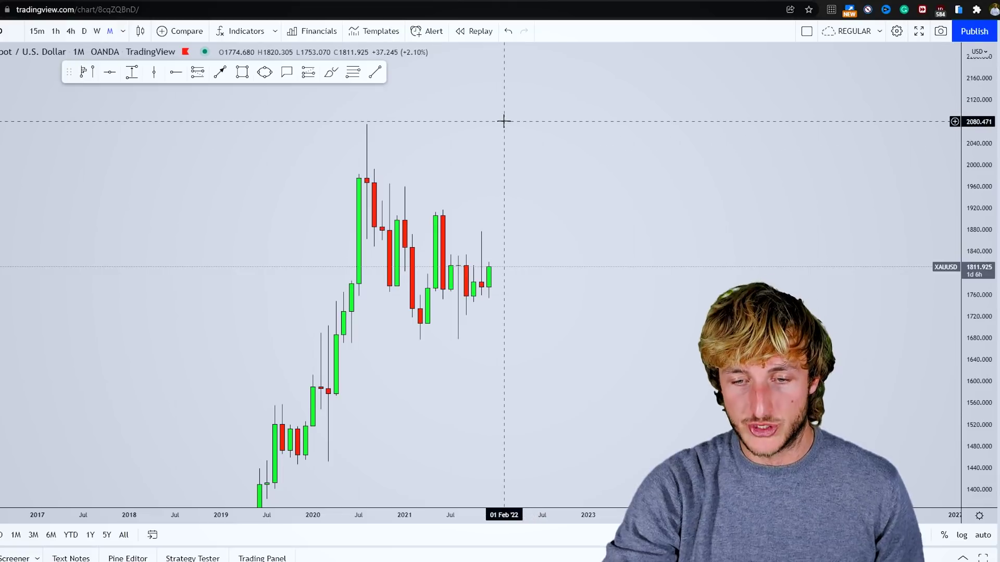
- Switch gold to the weekly chart, reset the view, and discard a trial sketch to about 1879
click(97, 30)
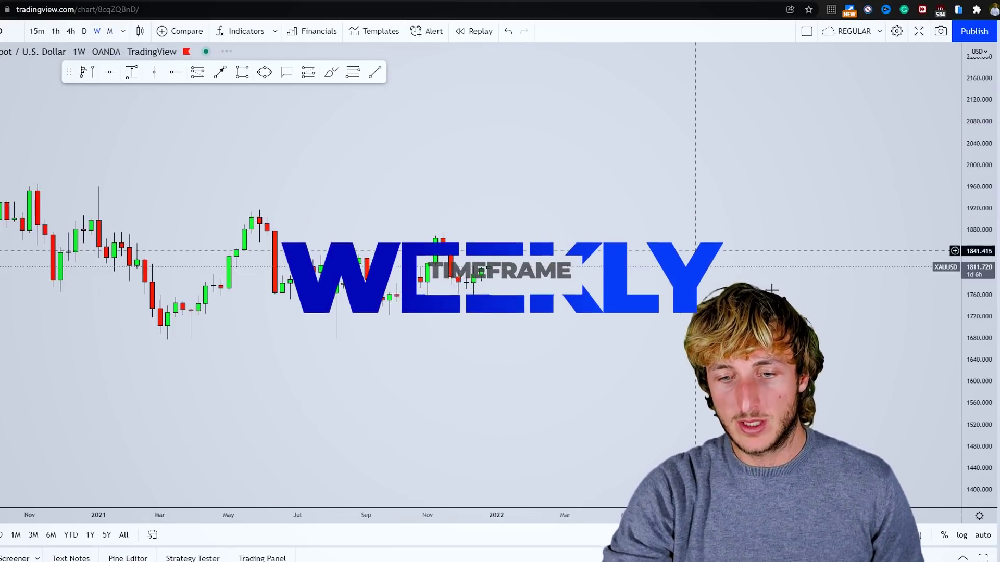
right_click(951, 460)
click(833, 268)
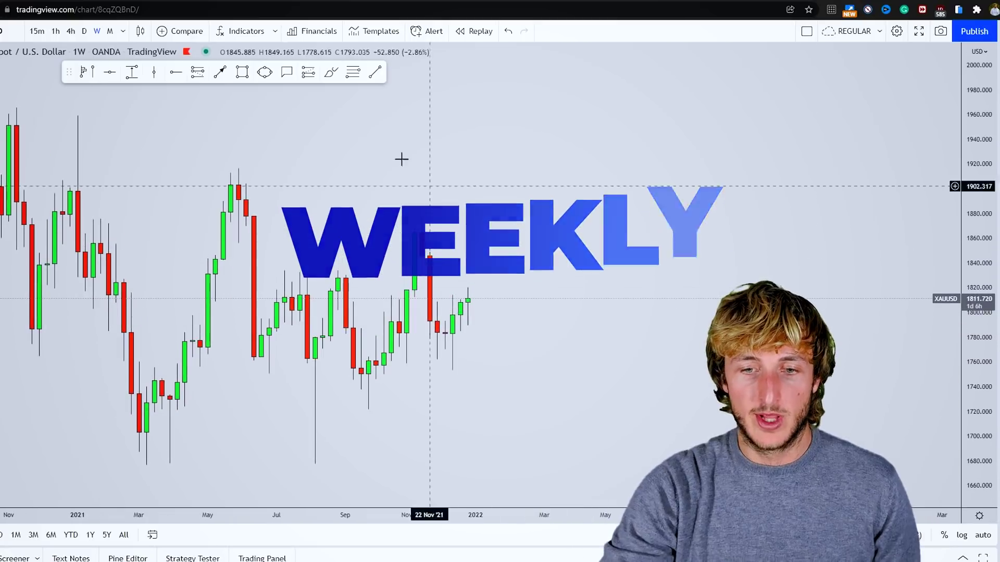
click(331, 76)
drag(377, 383, 416, 214)
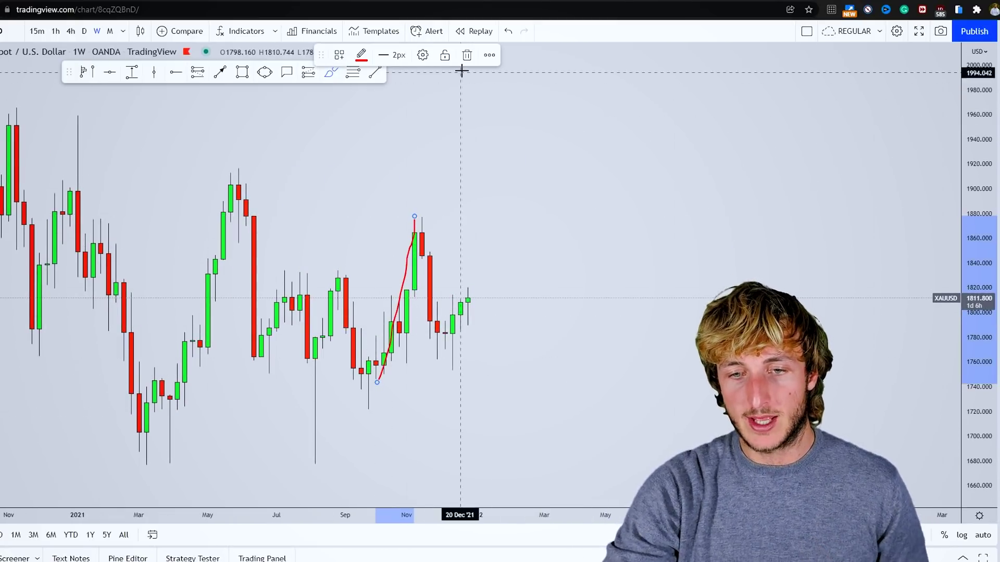
click(466, 55)
- Draw a blue rectangle zone around 1780–1790 beneath the recent weekly candles
click(240, 76)
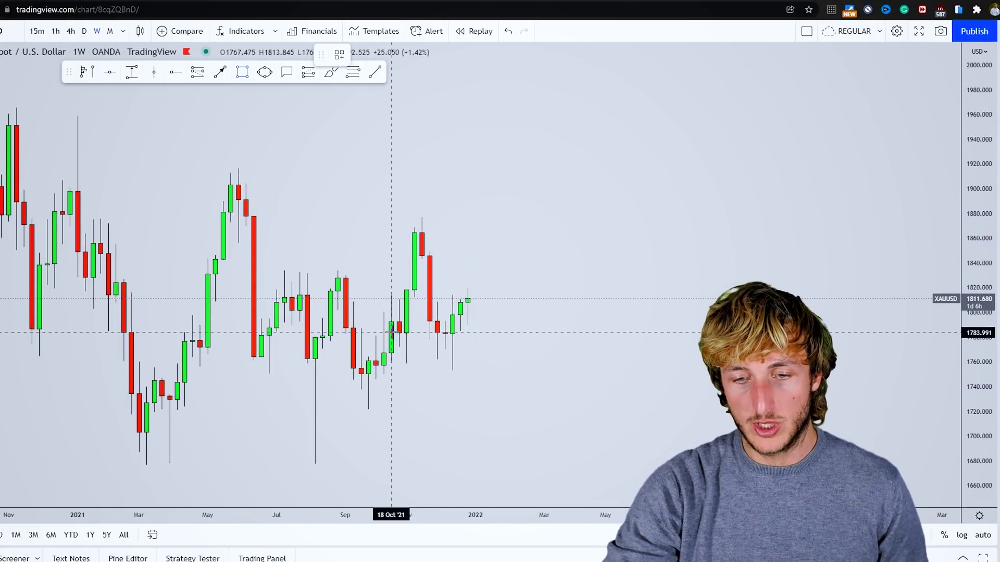
drag(391, 335, 537, 323)
click(674, 319)
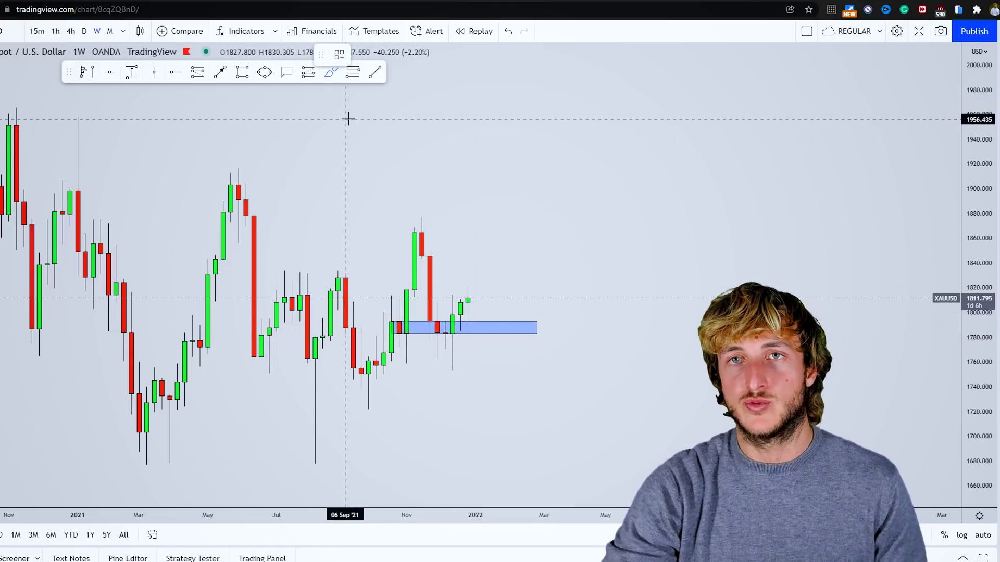
click(465, 331)
mouse_move(465, 331)
mouse_down()
mouse_move(437, 327)
mouse_move(448, 336)
mouse_move(466, 327)
mouse_move(498, 140)
mouse_up()
click(509, 31)
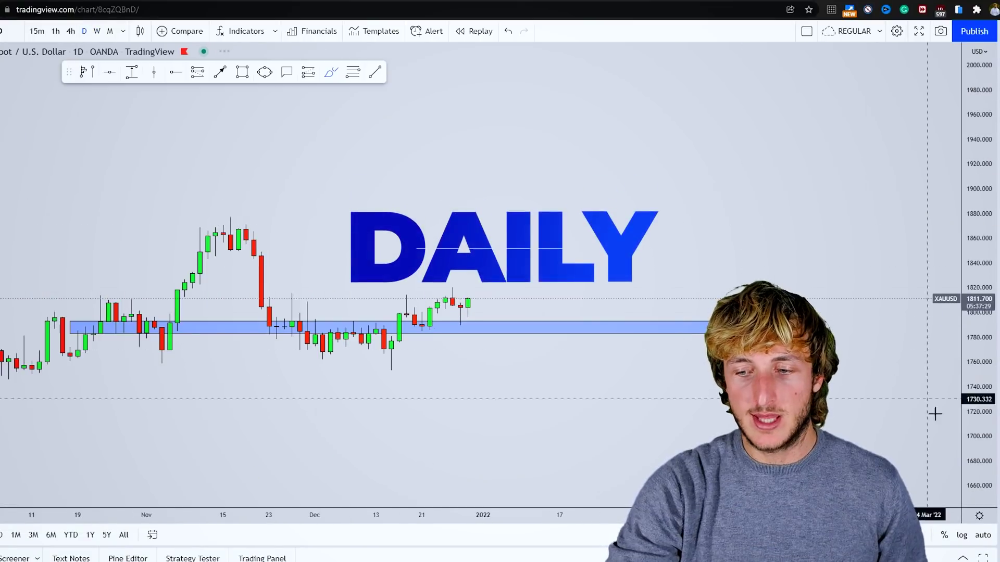
- Replace the old zone with a narrower daily zone ending 31 Dec
drag(567, 269, 570, 222)
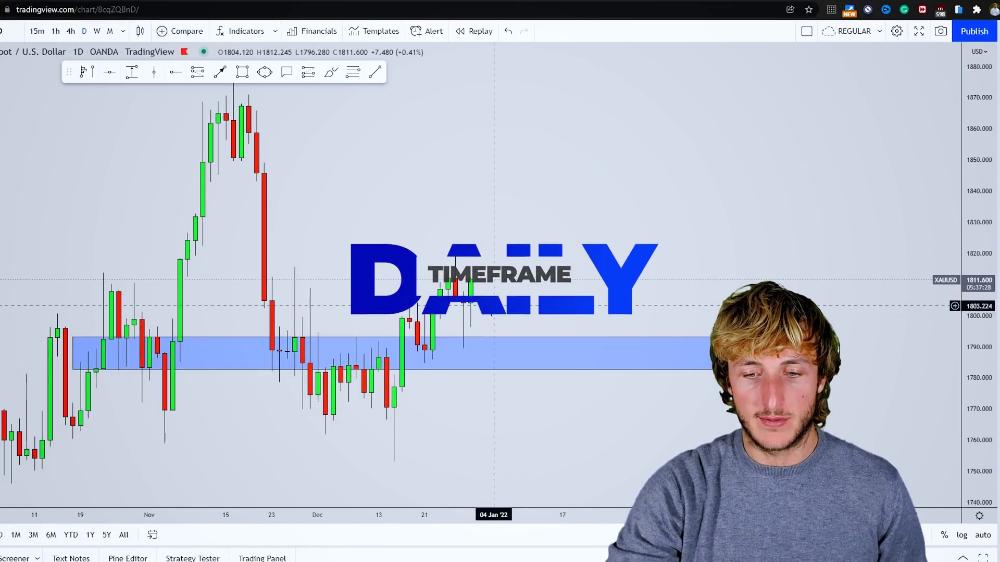
click(491, 341)
click(488, 55)
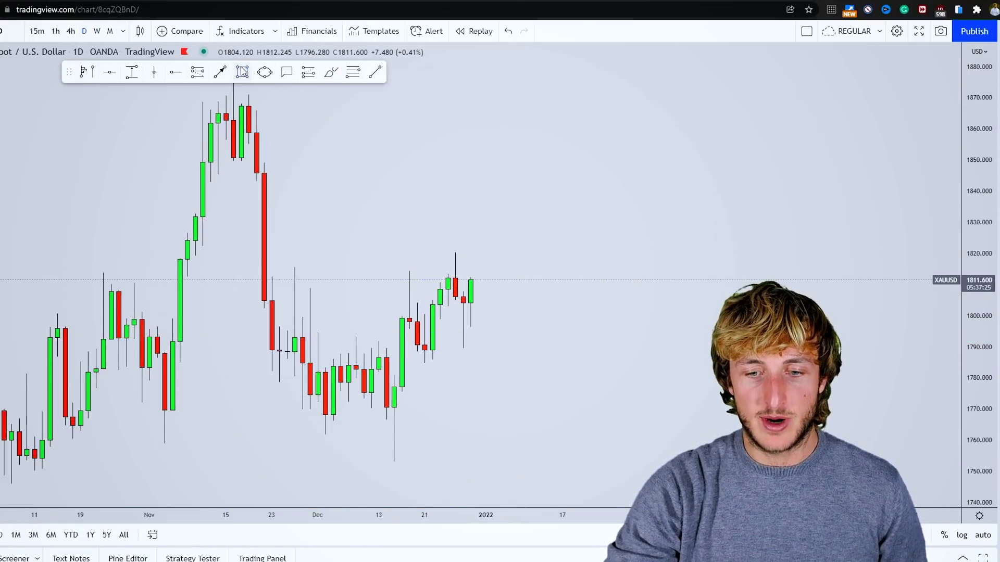
drag(287, 361, 479, 346)
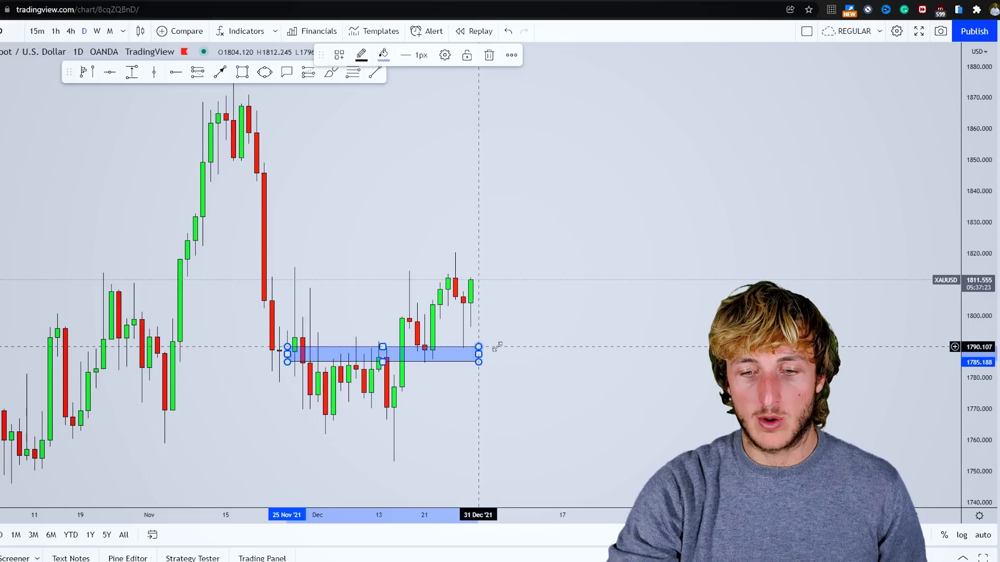
click(497, 347)
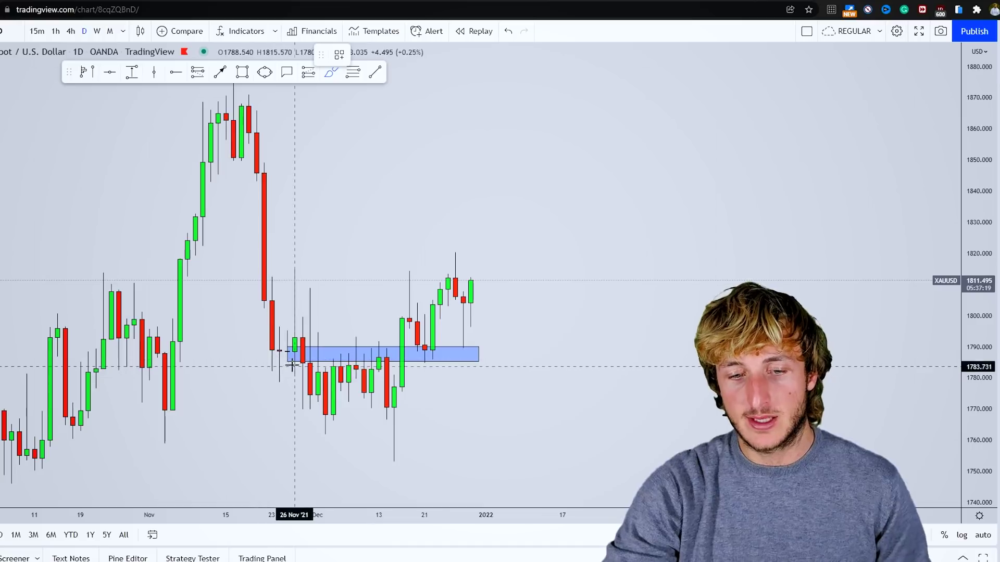
- Circle the zone's touches in red, then undo the sketches and the blue zone
drag(295, 358, 279, 354)
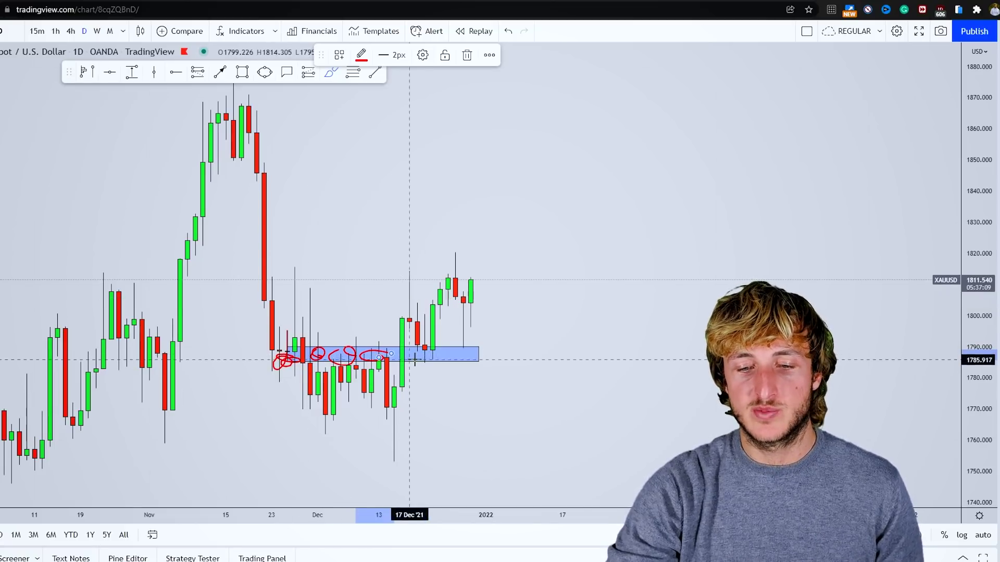
drag(431, 359, 425, 349)
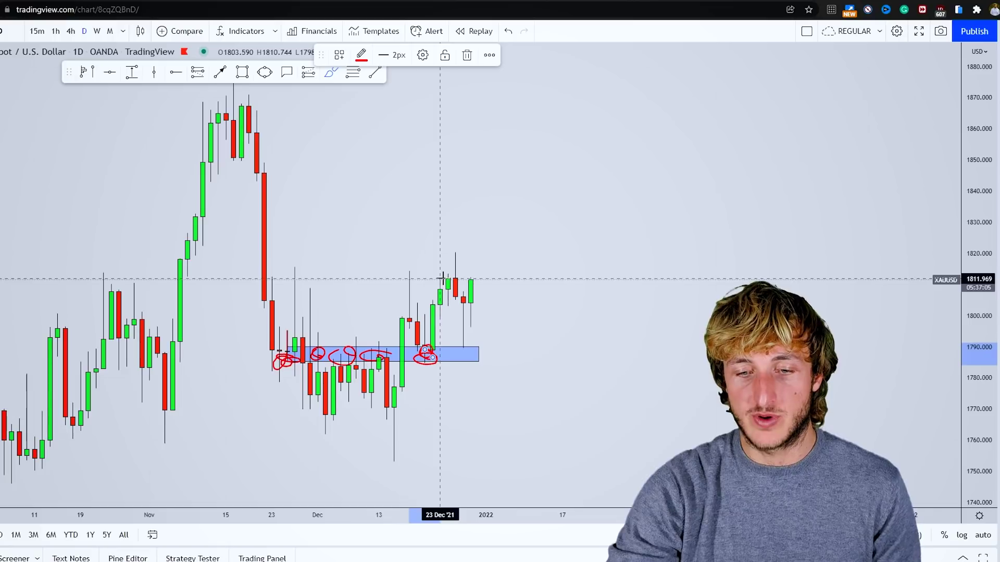
mouse_move(478, 345)
mouse_down()
mouse_move(449, 348)
mouse_move(494, 163)
mouse_up()
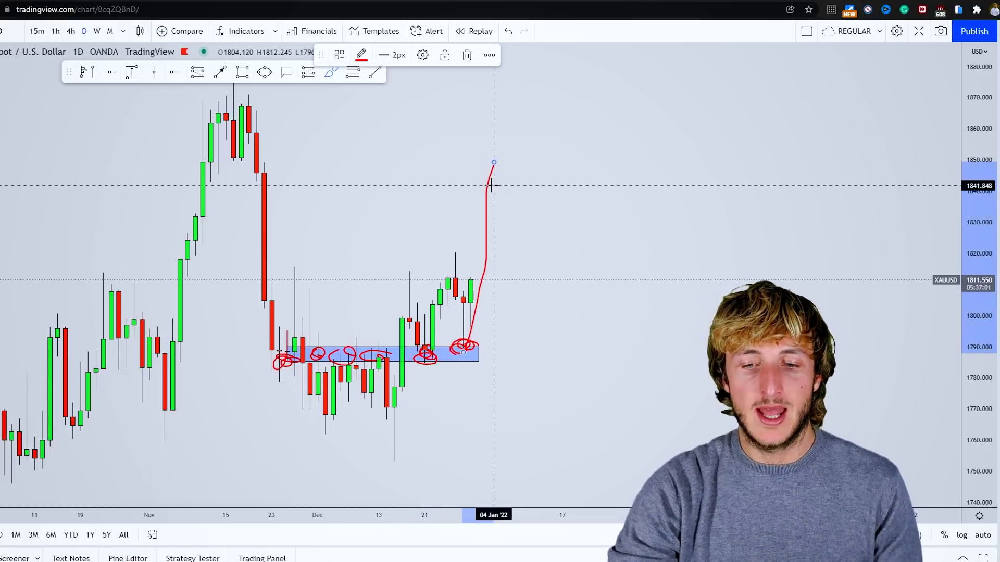
click(509, 32)
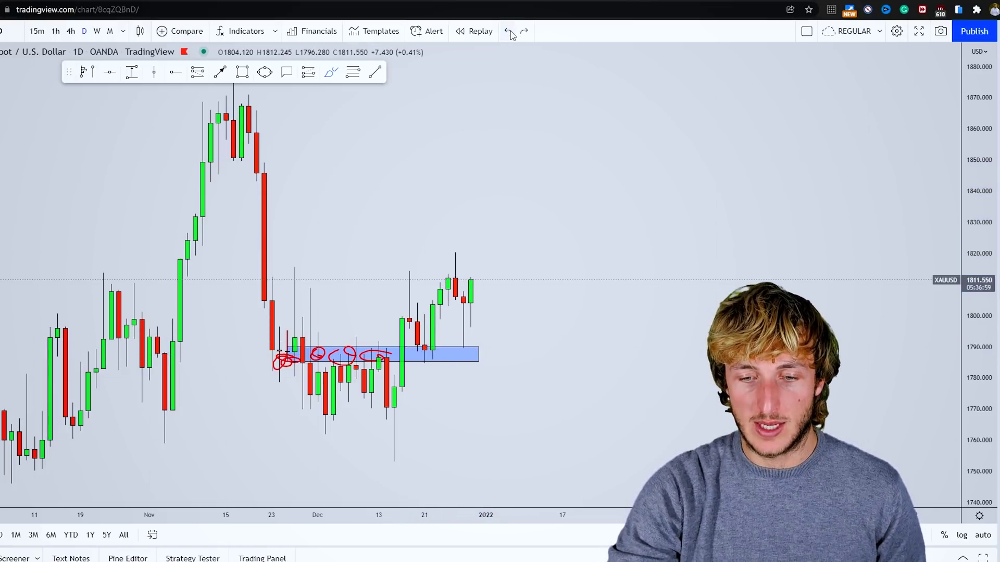
click(509, 31)
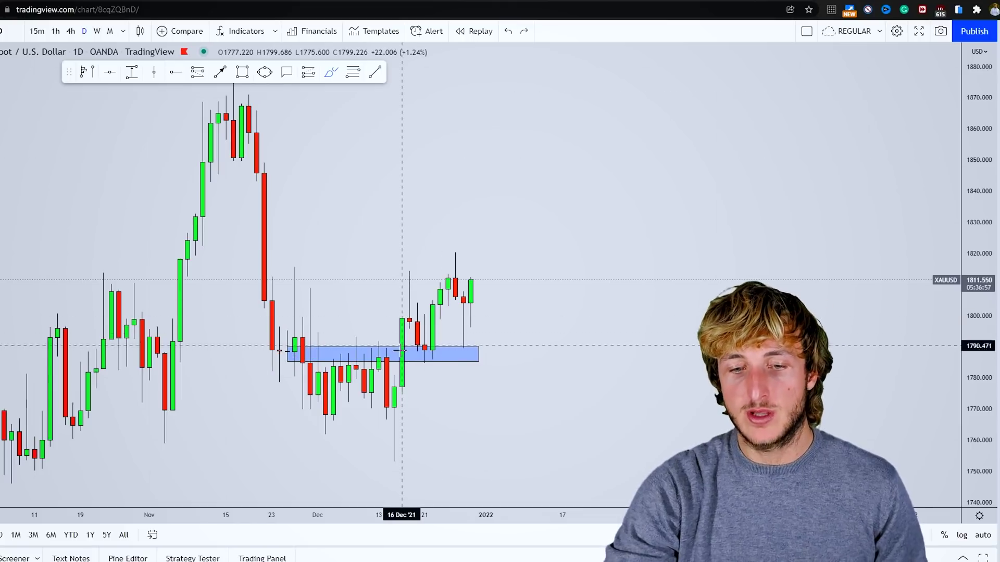
drag(423, 359, 471, 276)
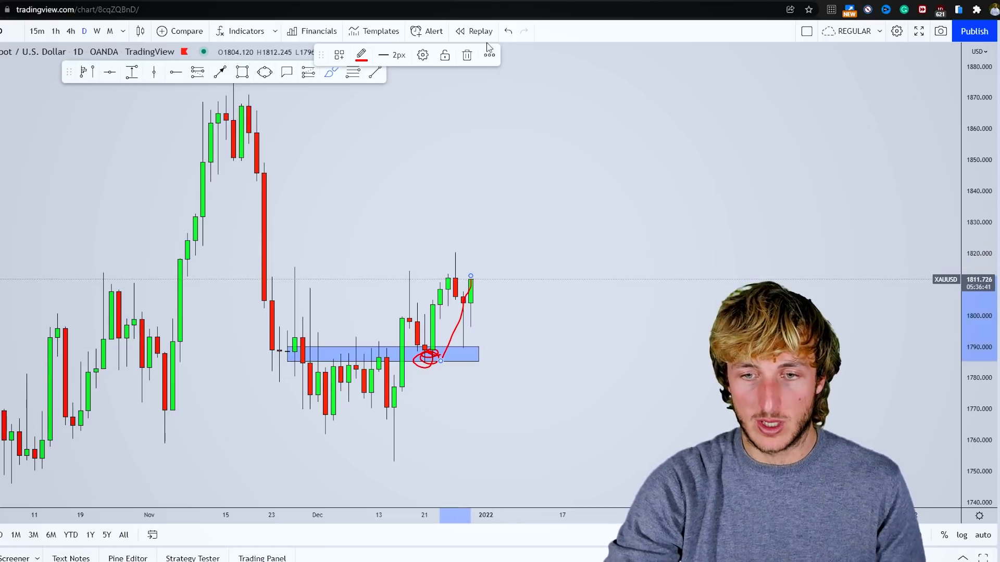
click(508, 32)
click(508, 32)
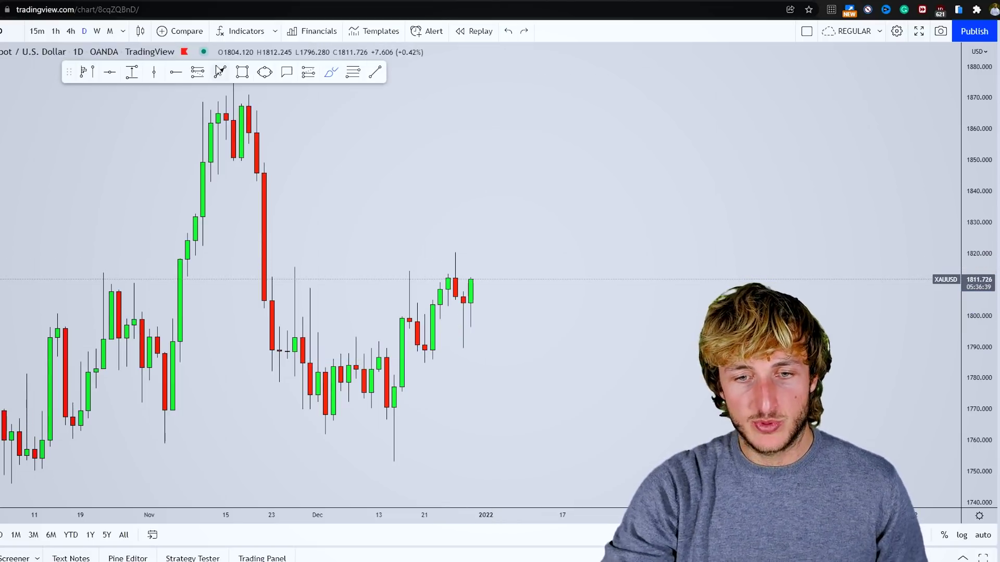
- Draw a blue zone from about 1800 to 1815 over the recent candles
click(242, 73)
drag(401, 279, 540, 271)
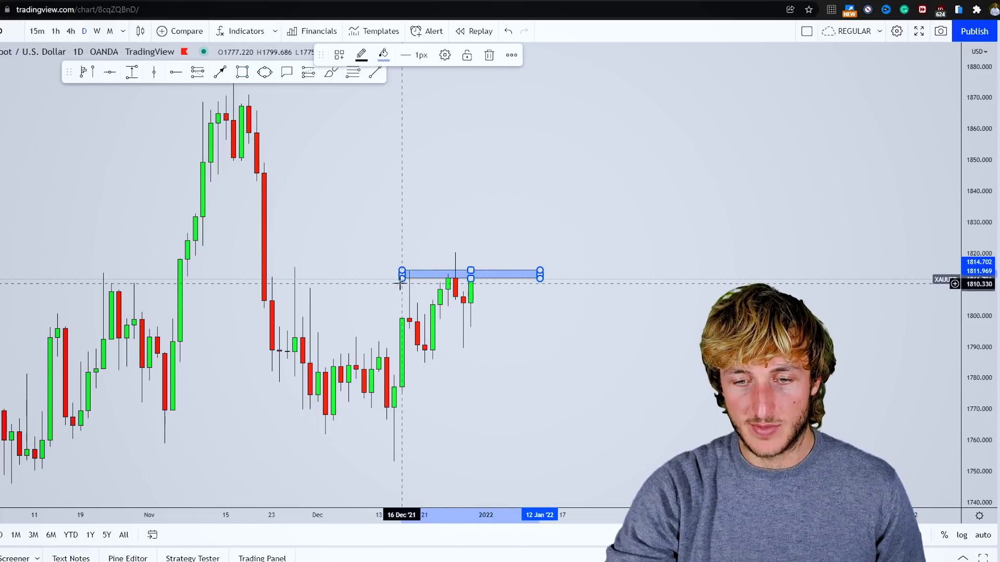
drag(402, 278, 394, 317)
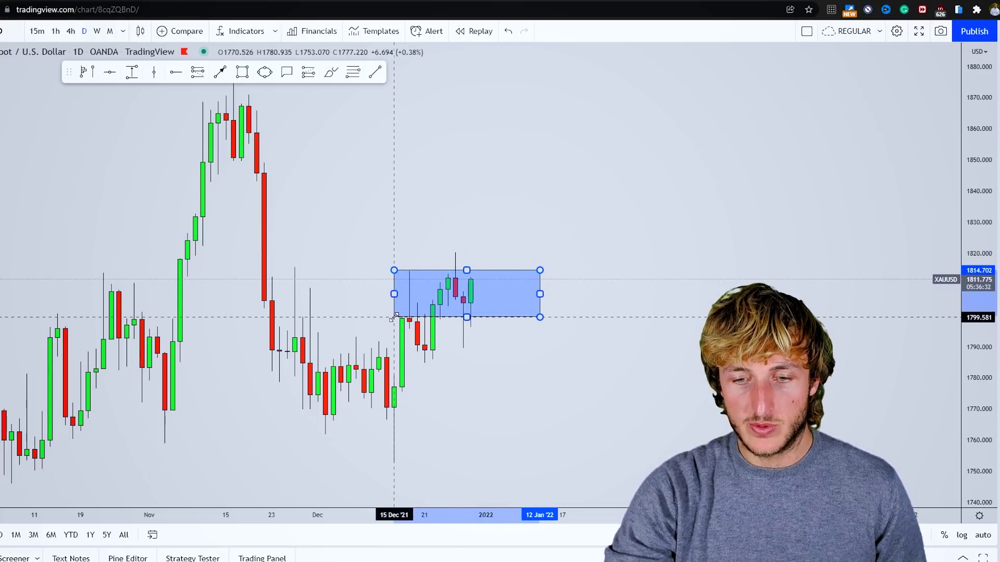
- Sketch red touch circles and a breakout path rising out of the zone, undoing stray strokes
click(332, 73)
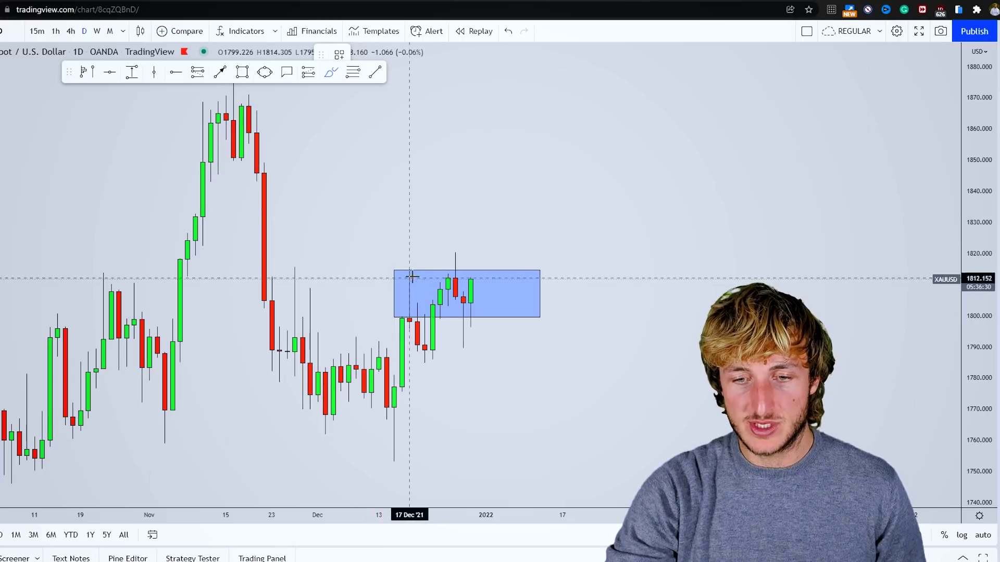
drag(412, 277, 414, 271)
drag(416, 315, 410, 316)
mouse_move(444, 272)
mouse_down()
mouse_move(457, 272)
mouse_move(442, 273)
mouse_move(463, 290)
mouse_move(470, 123)
mouse_up()
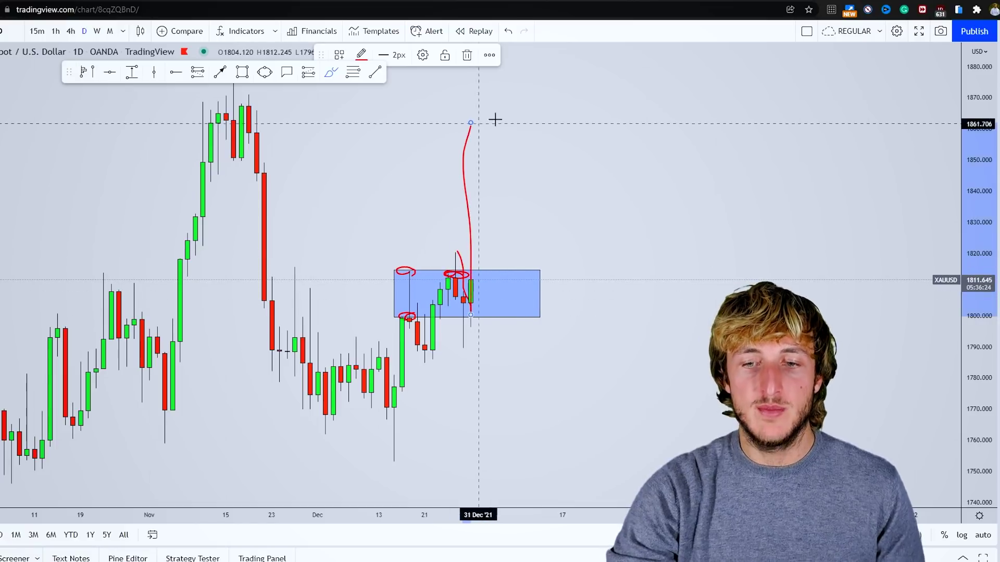
click(510, 32)
click(512, 34)
click(513, 34)
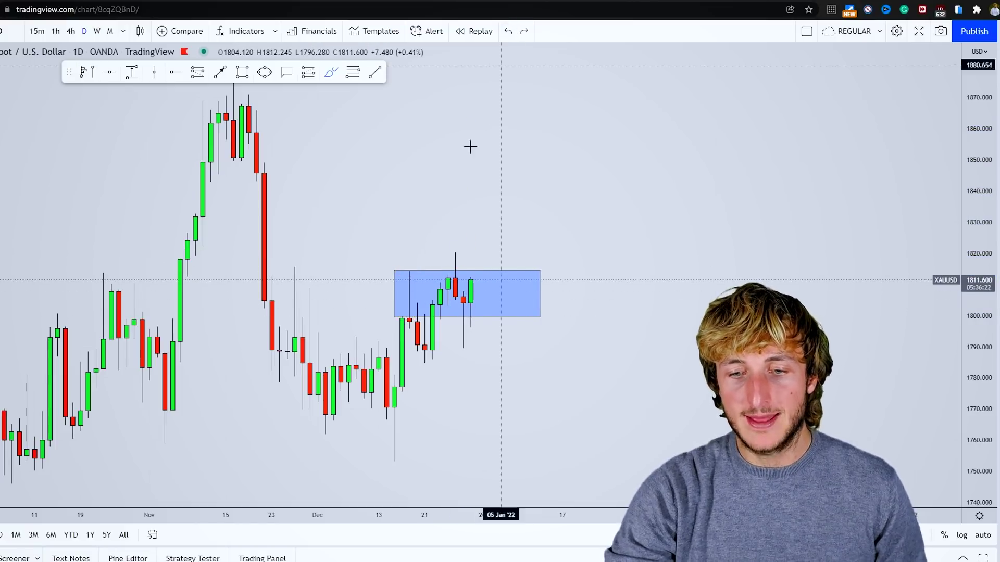
drag(390, 274, 524, 274)
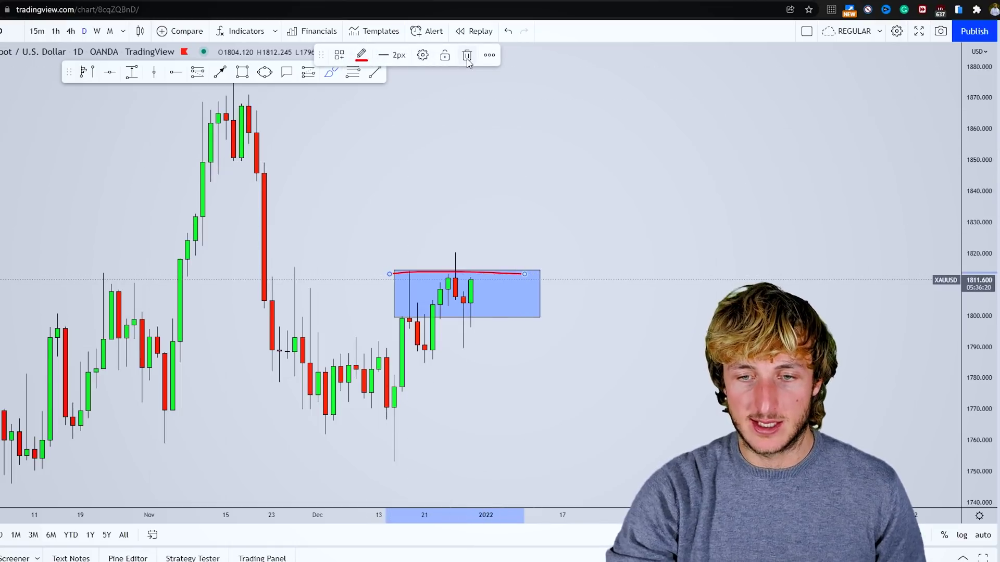
key(ctrl+z)
mouse_move(462, 350)
mouse_down()
mouse_move(480, 183)
mouse_move(508, 269)
mouse_move(532, 148)
mouse_up()
- Replace the red sketches with arrows up to about 1828 and back to the zone top
click(509, 32)
click(509, 33)
click(508, 32)
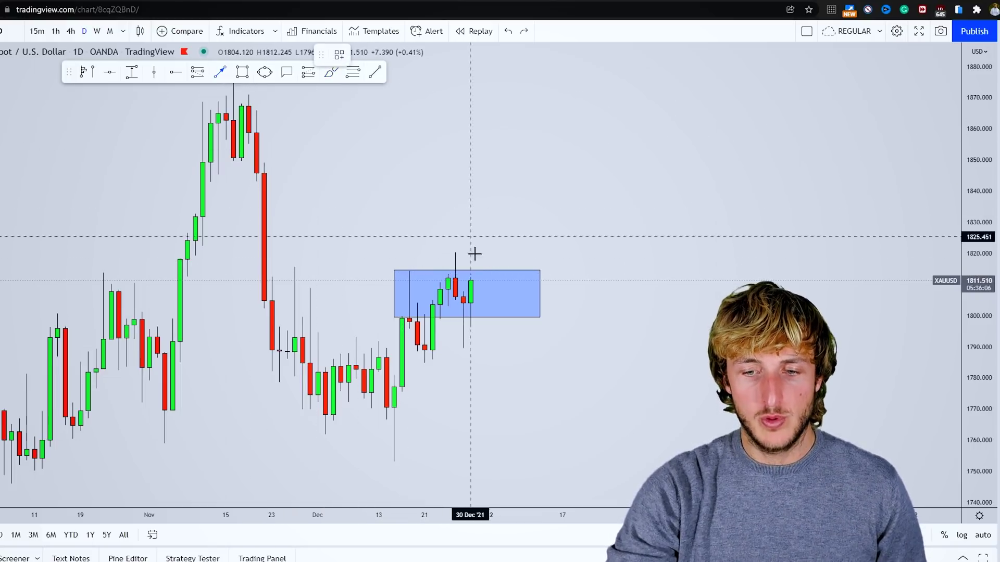
click(478, 284)
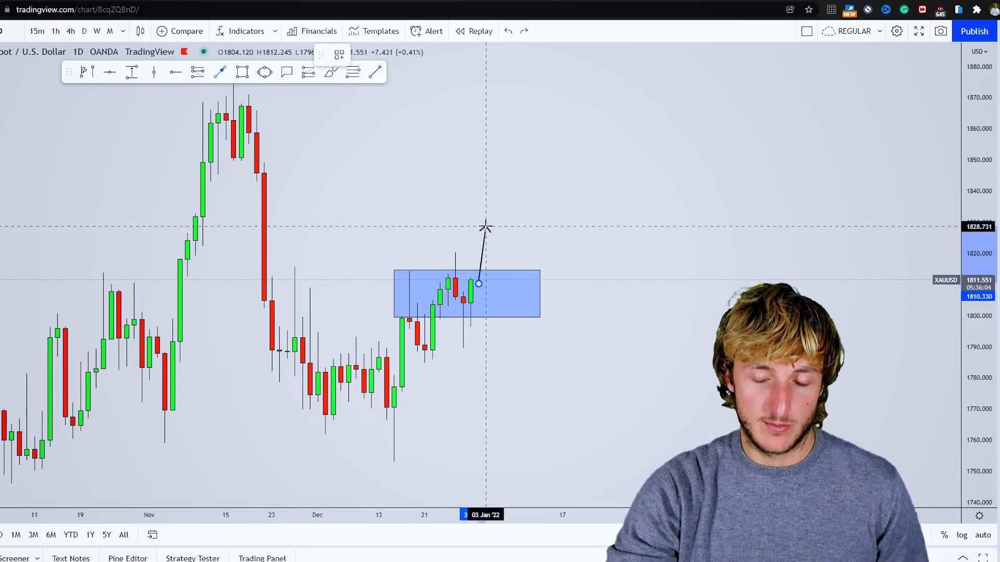
click(486, 227)
click(497, 233)
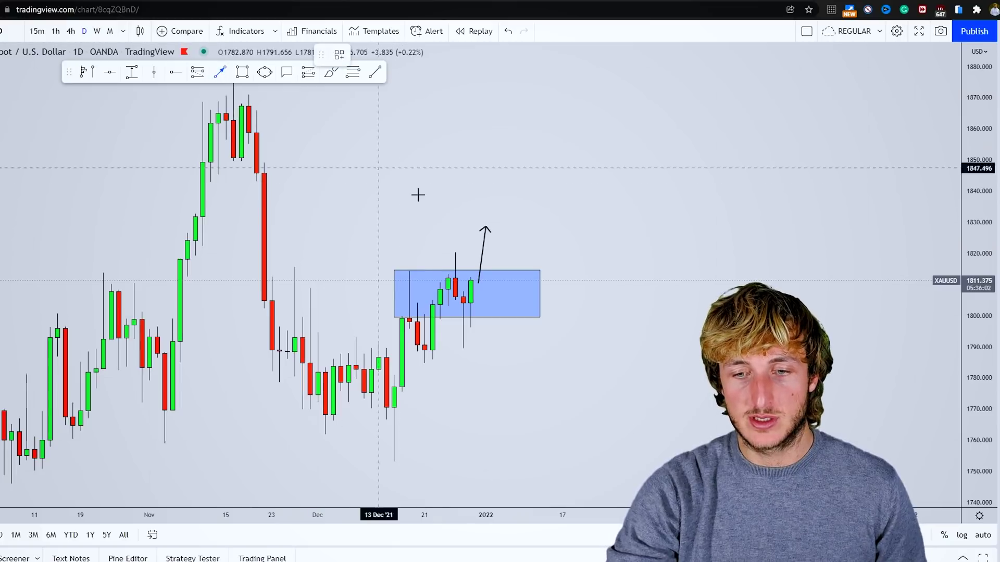
click(494, 227)
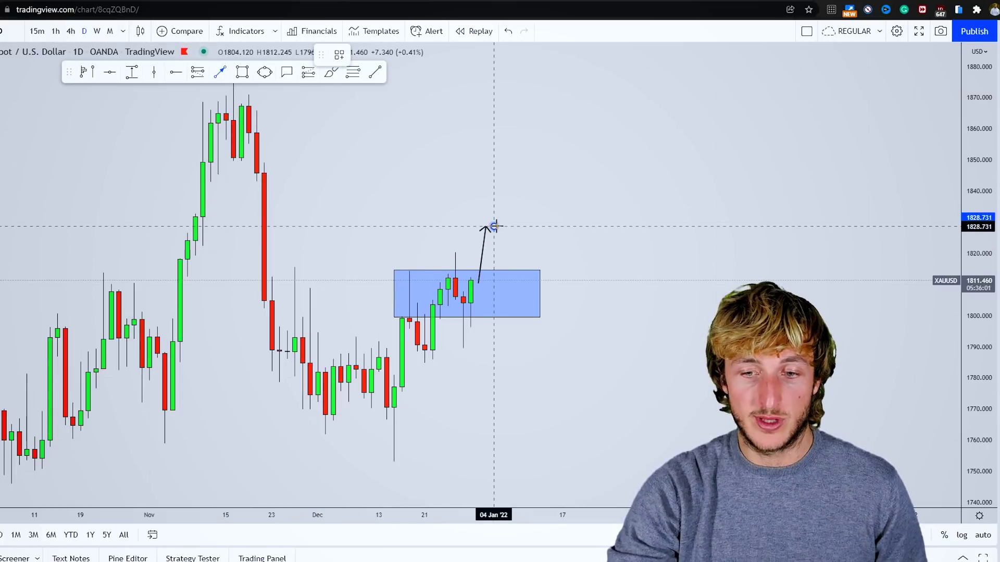
click(509, 266)
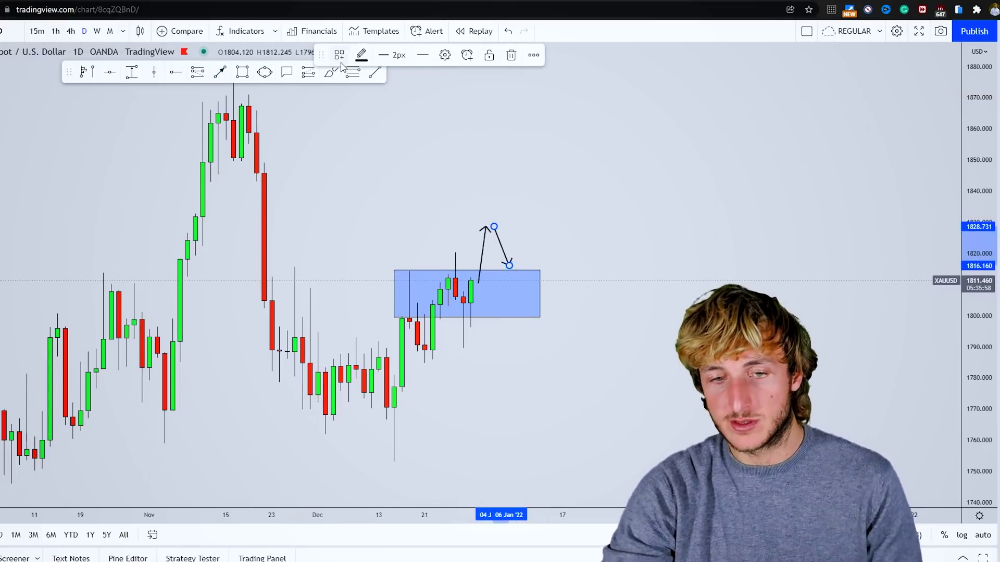
- Circle the retest area in yellow and add a long arrow up toward 1861
click(274, 74)
click(509, 257)
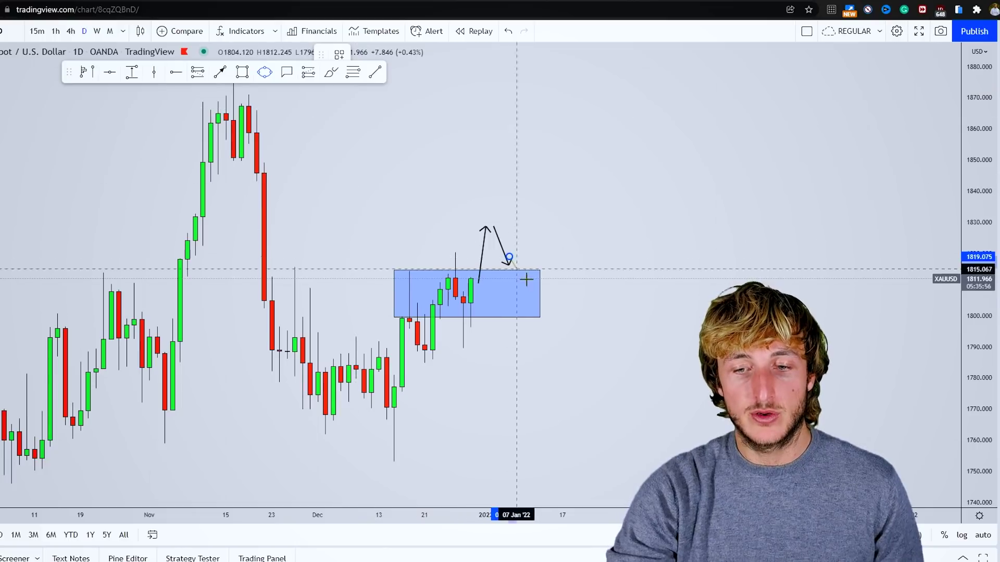
click(542, 303)
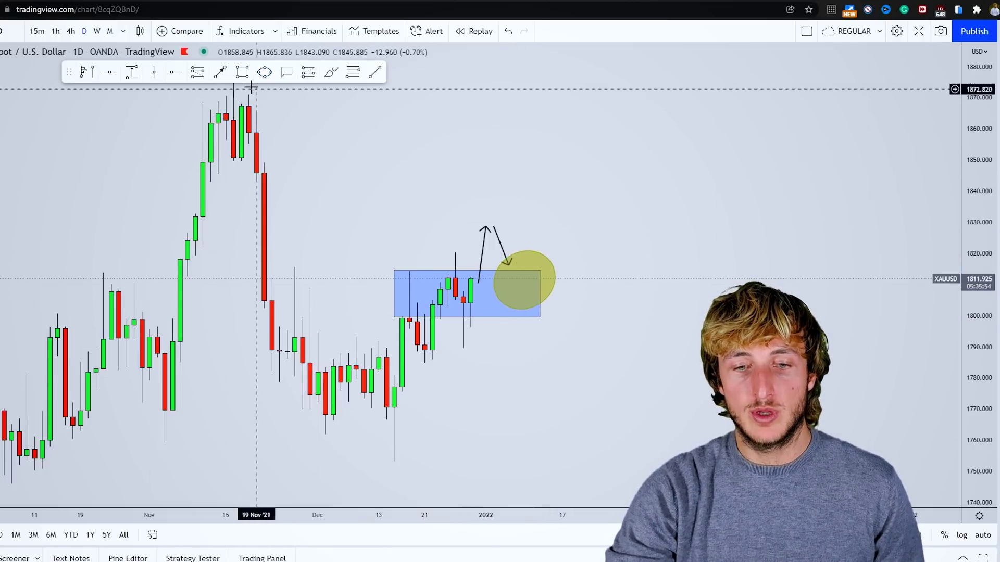
click(221, 74)
click(547, 272)
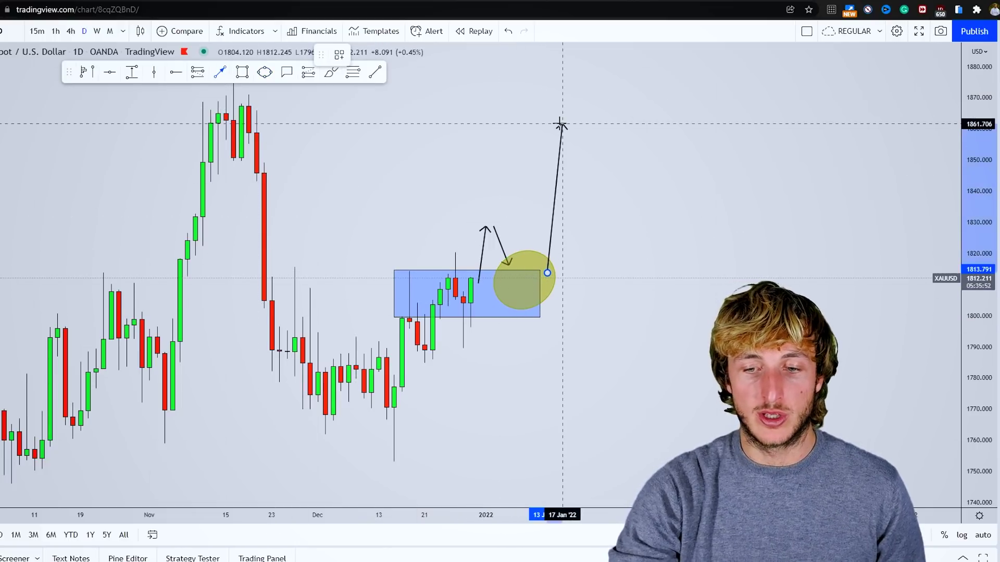
click(563, 125)
click(660, 248)
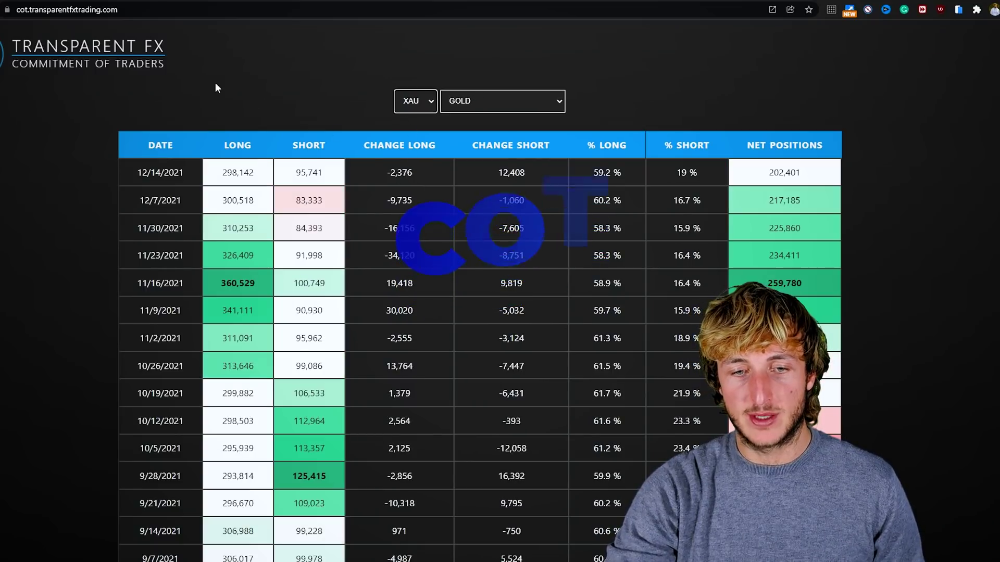
- Review gold net positions: the 259,780 peak, 217,185, and the latest 202,401
drag(165, 64, 16, 57)
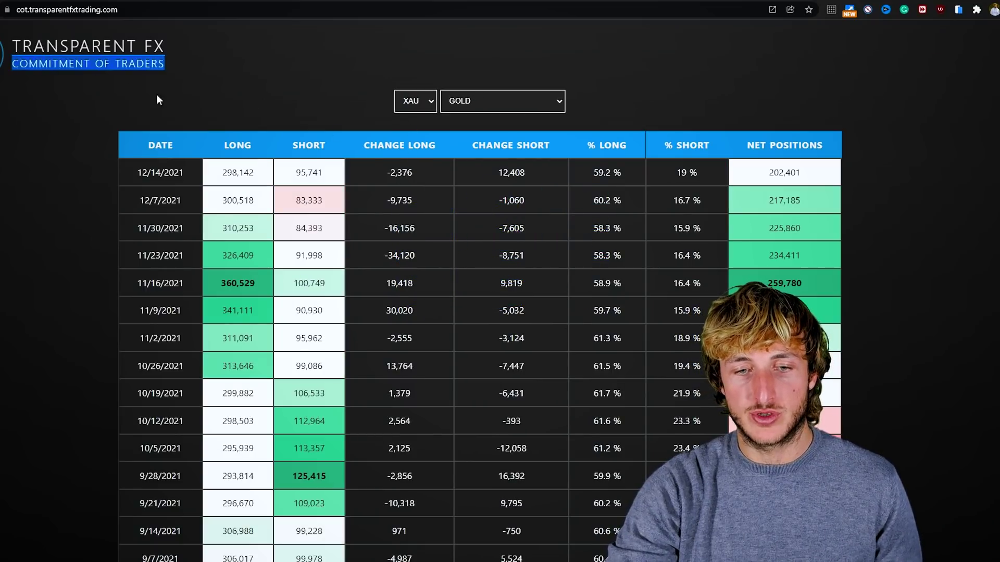
click(197, 107)
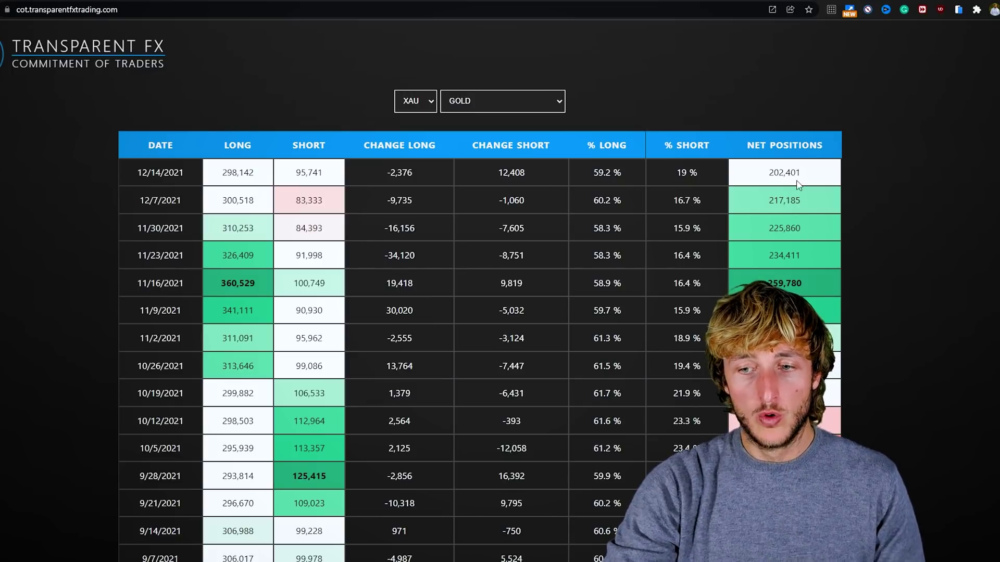
double_click(770, 284)
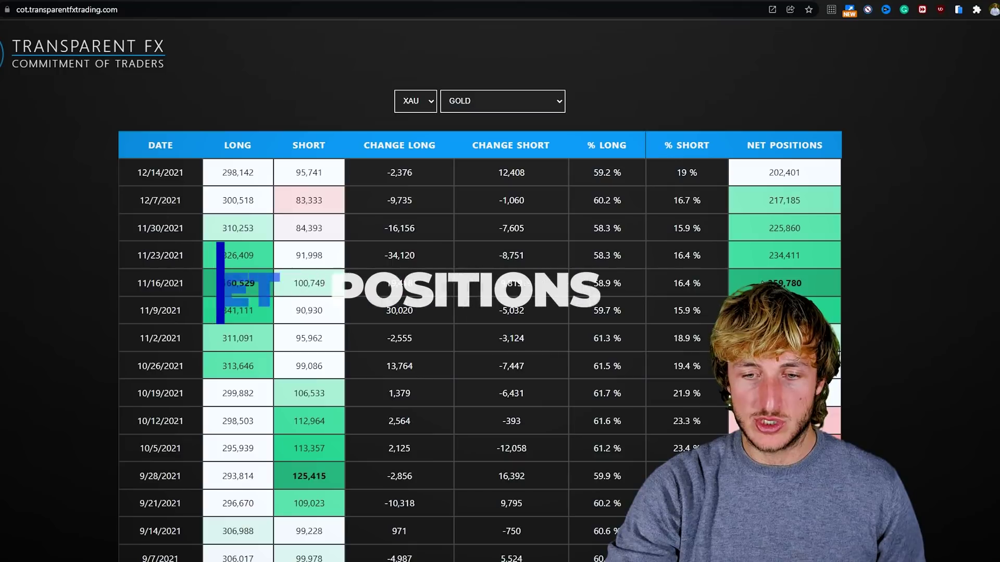
double_click(758, 198)
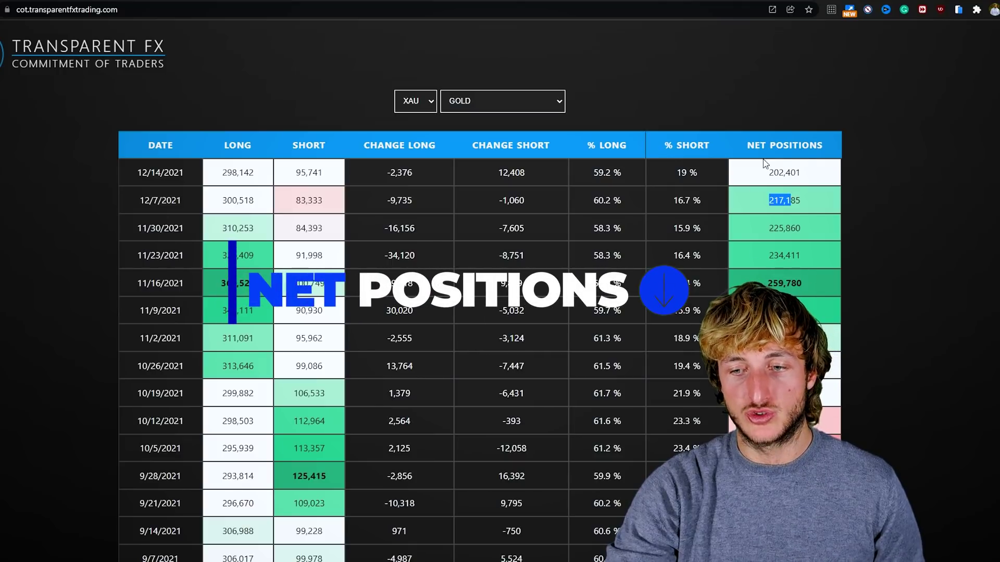
double_click(771, 166)
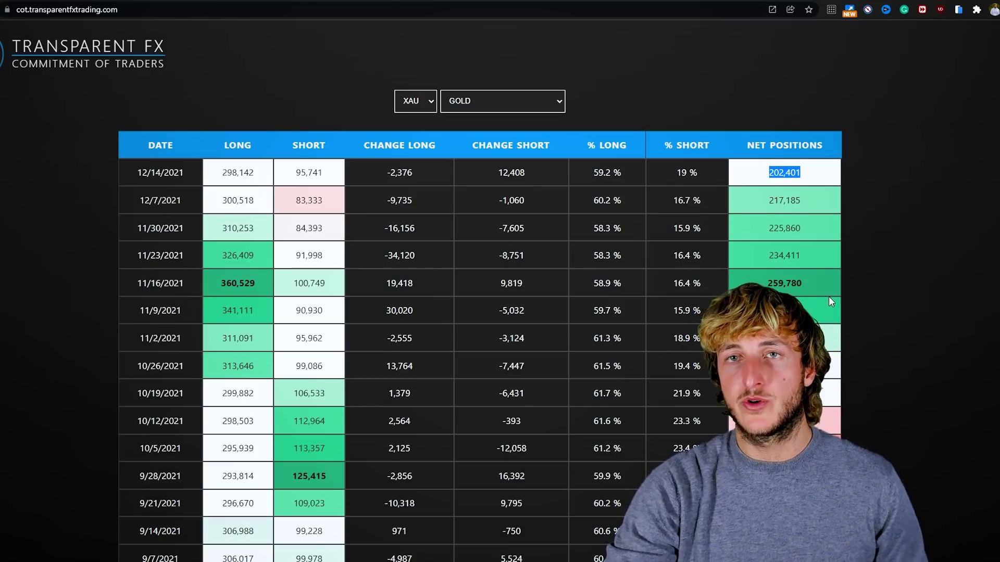
click(730, 407)
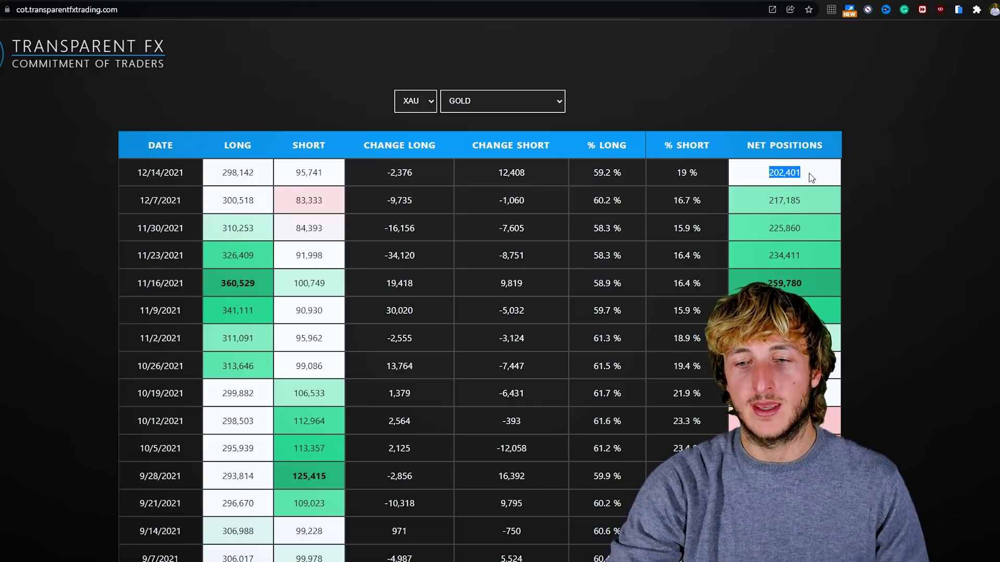
- Check the latest gold short 95,741 and long 298,142 figures
click(295, 478)
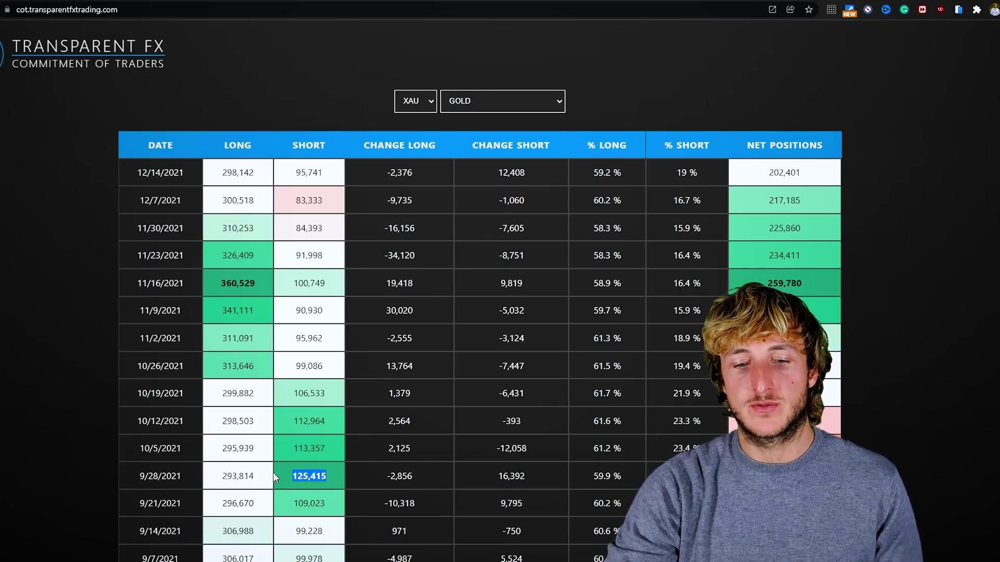
drag(293, 172, 329, 173)
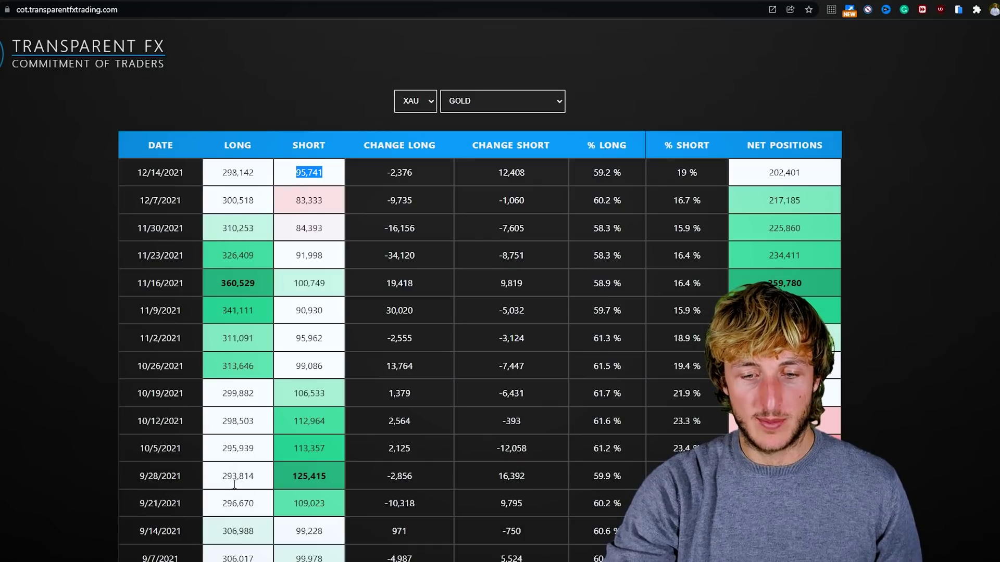
drag(221, 175, 266, 174)
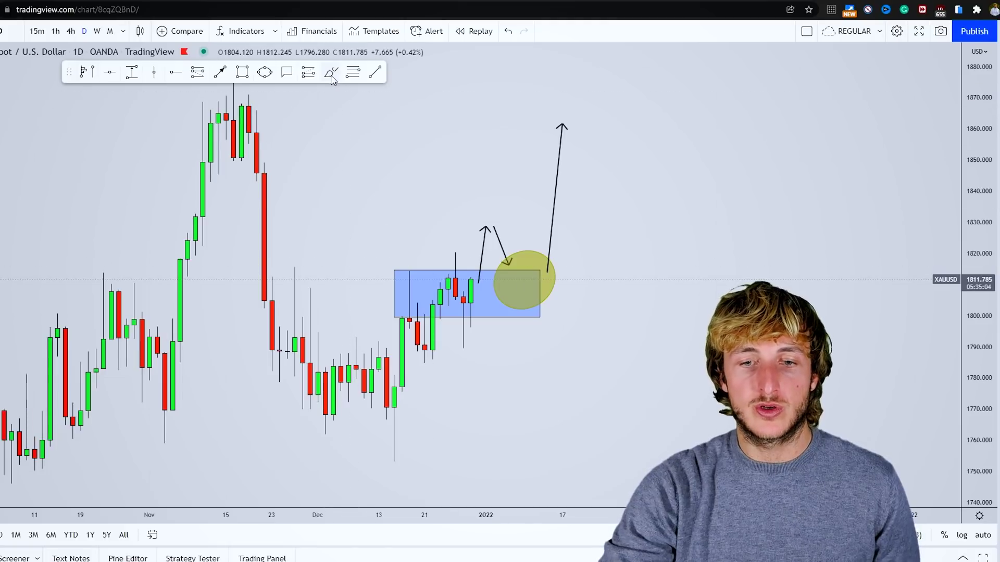
- Discard a trial red downtrend, then draw a red squiggle inside the yellow retest circle
drag(263, 169, 406, 419)
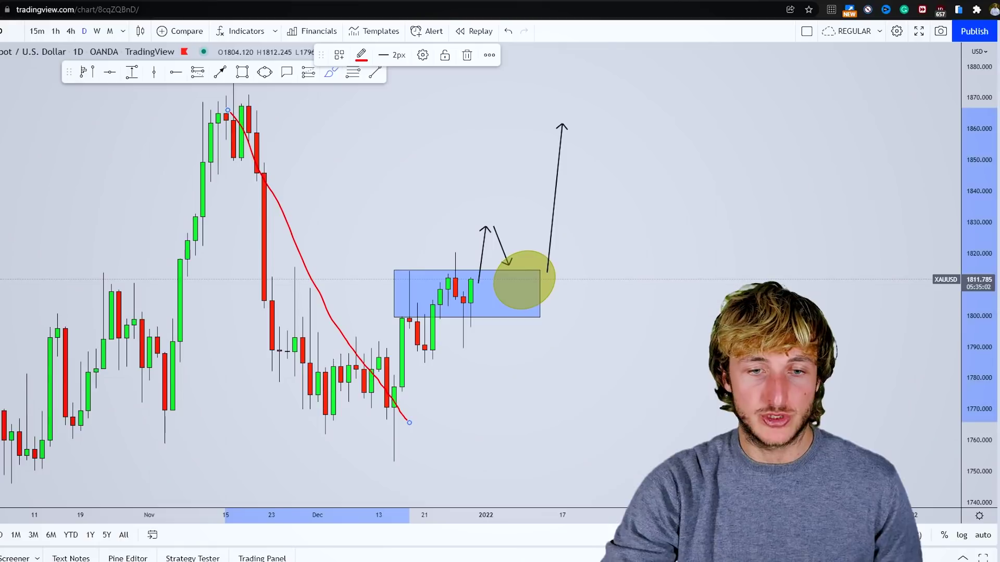
click(466, 57)
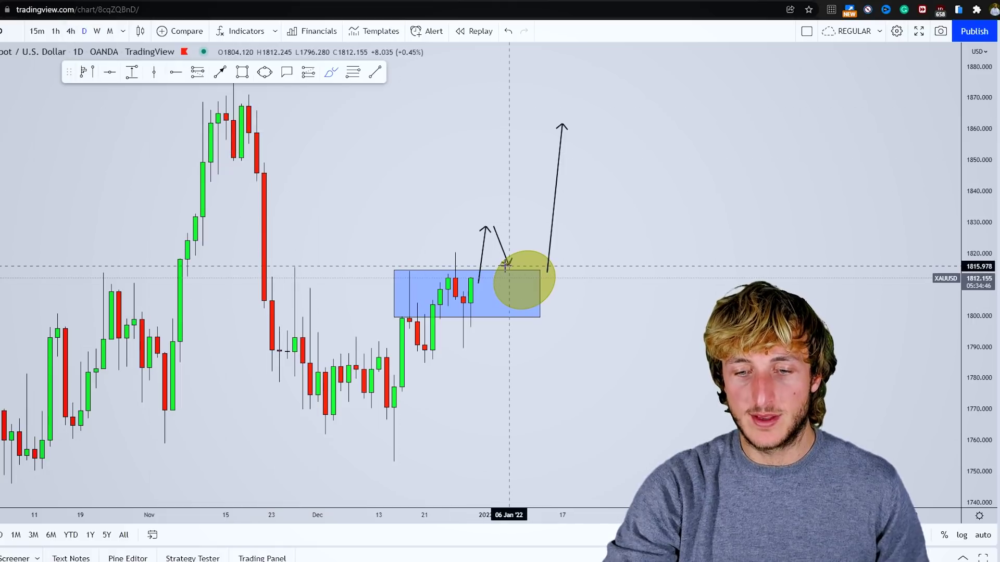
mouse_move(509, 281)
mouse_down()
mouse_move(510, 269)
mouse_move(537, 296)
mouse_move(540, 288)
mouse_up()
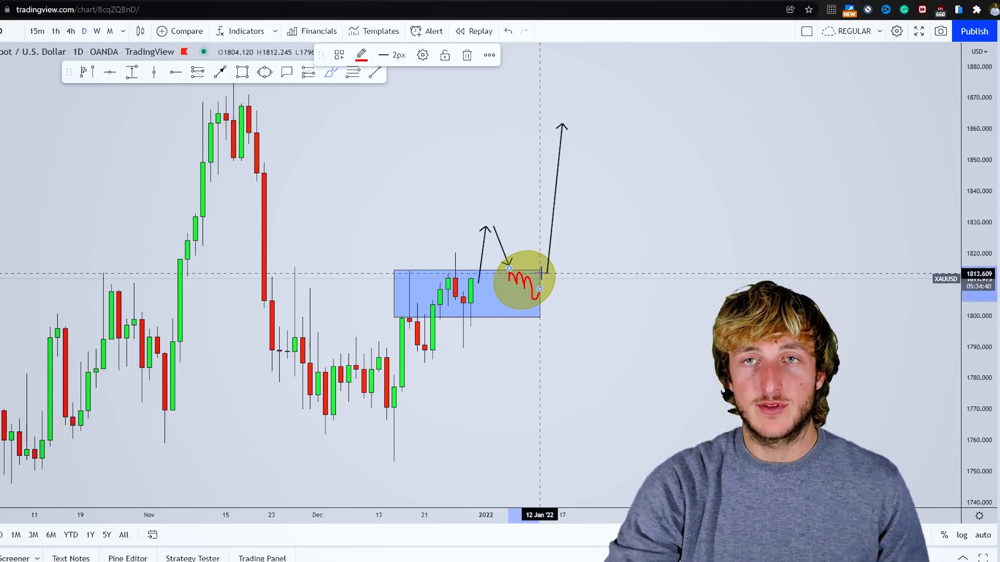